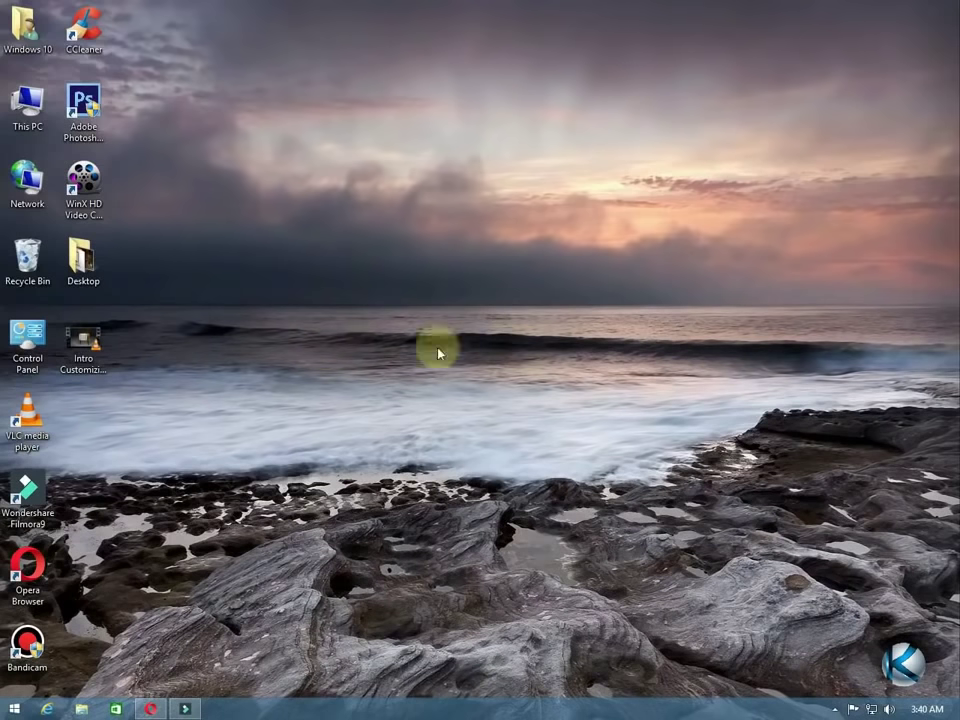
left_click(68, 358)
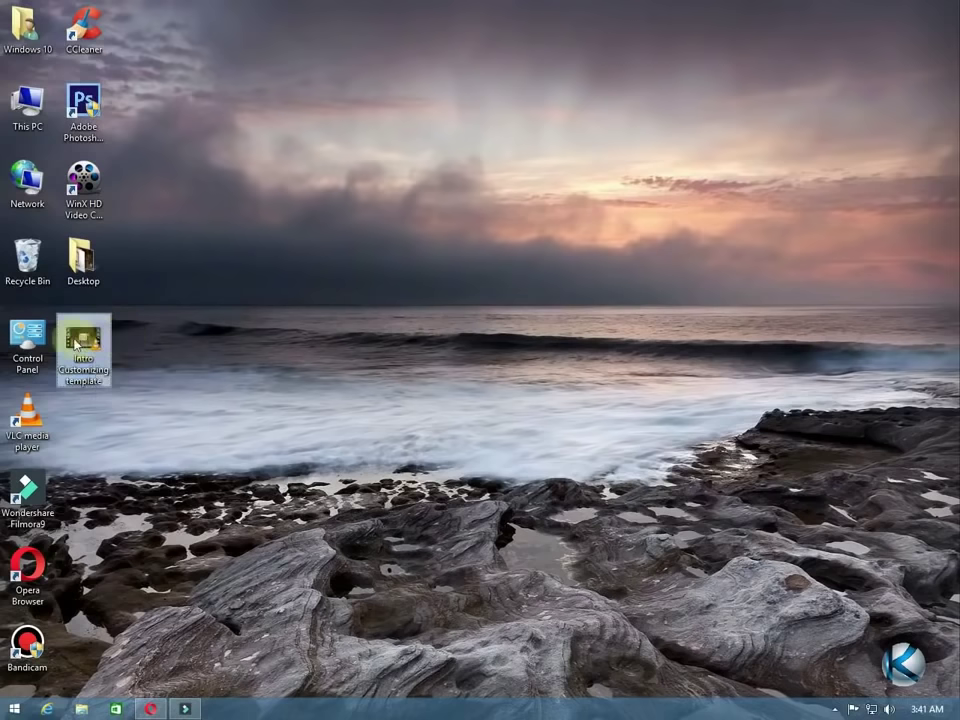
right_click(193, 343)
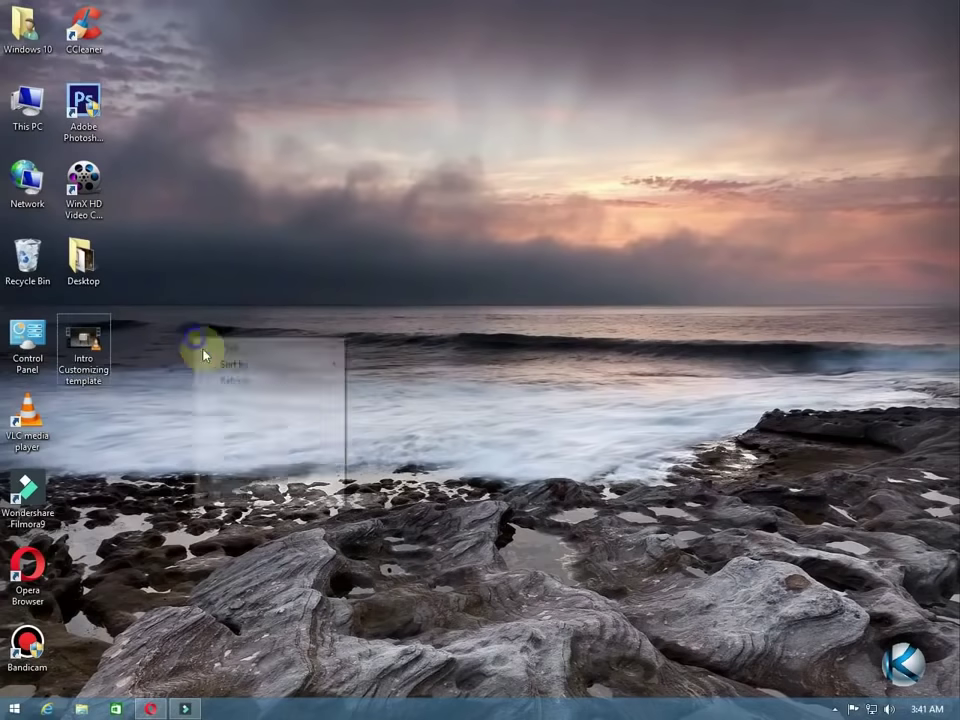
left_click(236, 381)
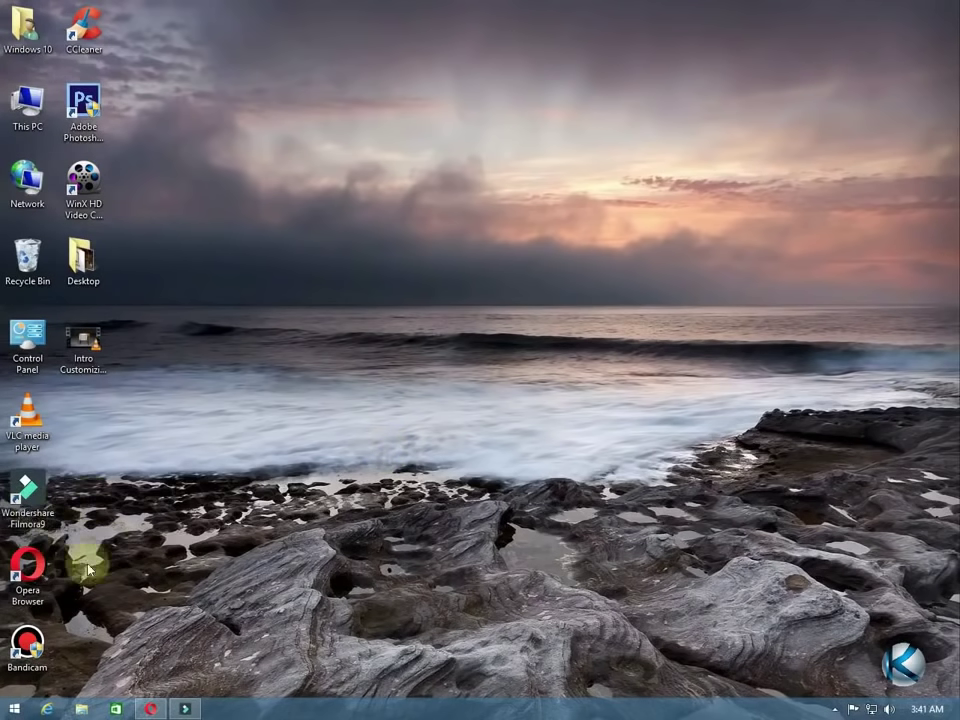
Switch to Filmora9 and import the video 8589538_10590113_HD from the Downloads folder into the project media.
left_click(199, 711)
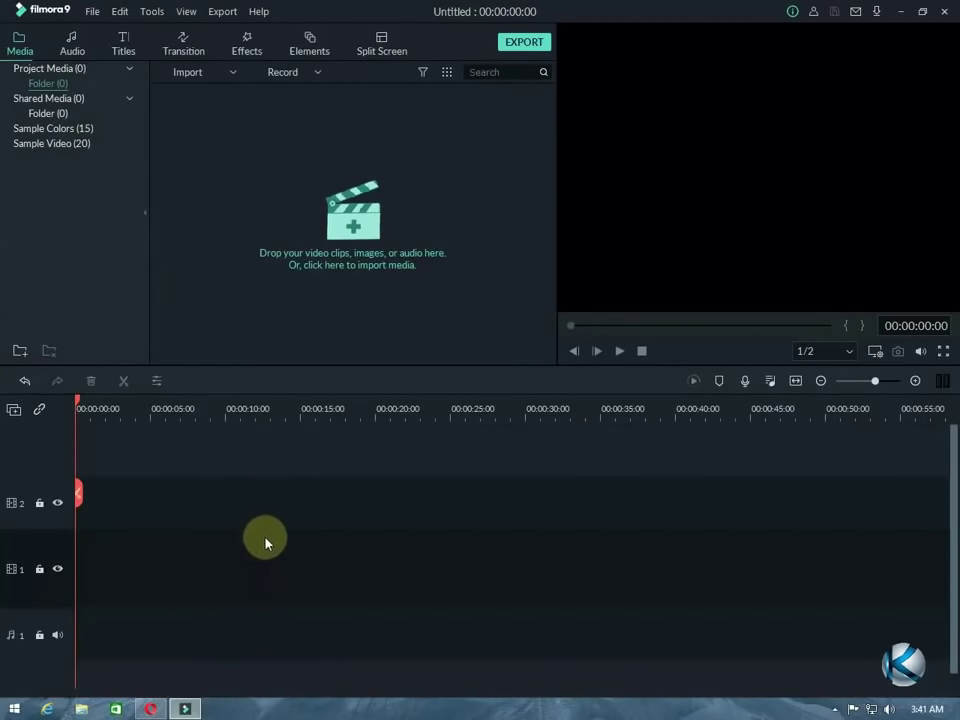
left_click(349, 212)
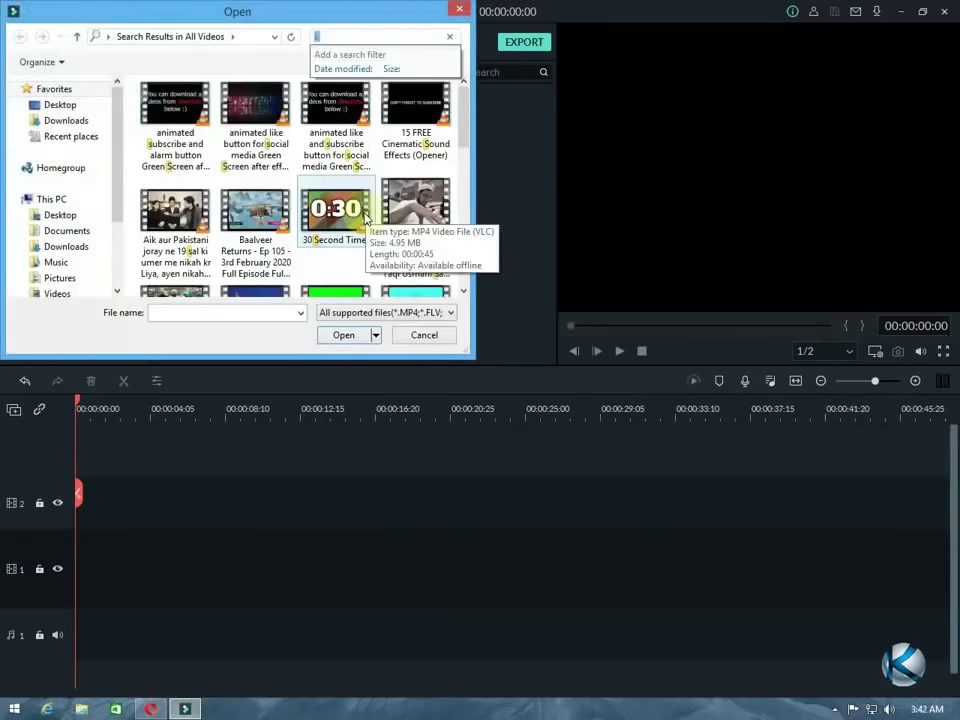
left_click(84, 124)
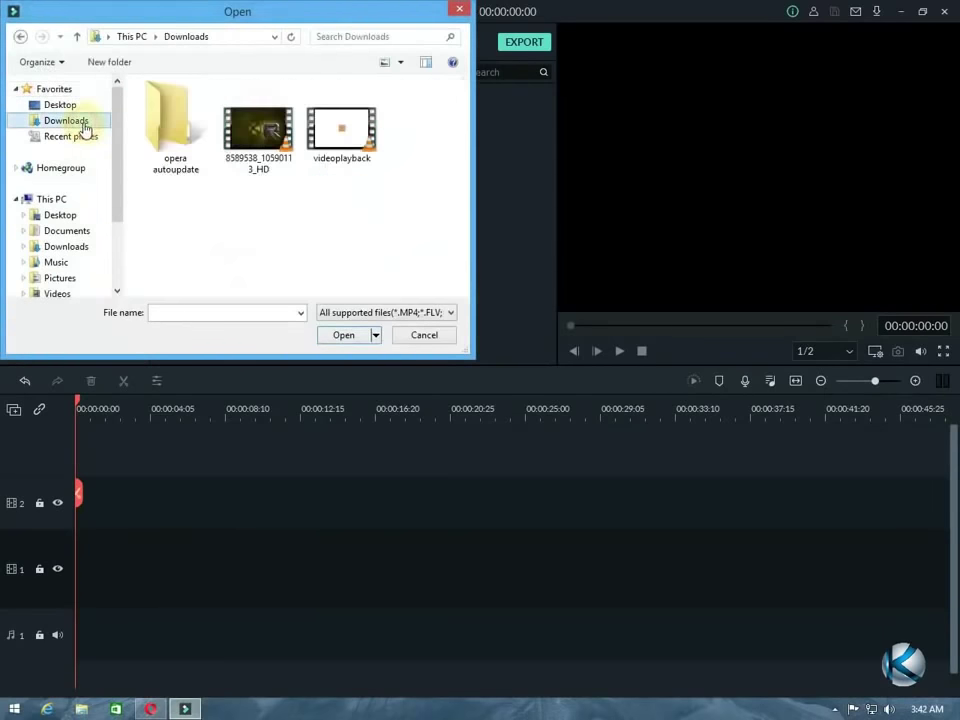
left_click(240, 130)
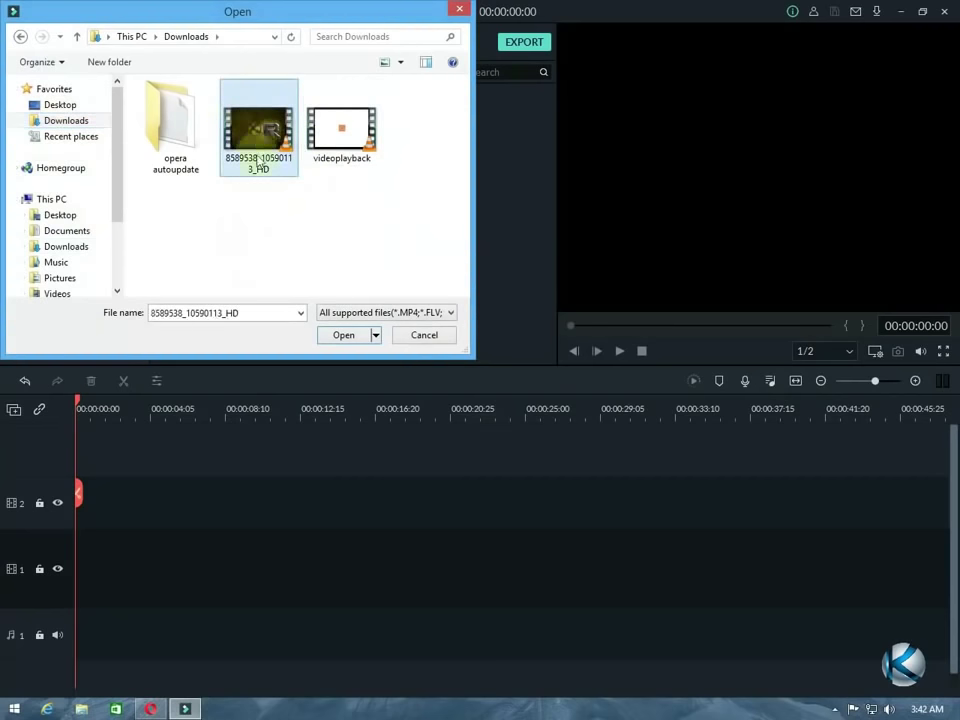
left_click(328, 333)
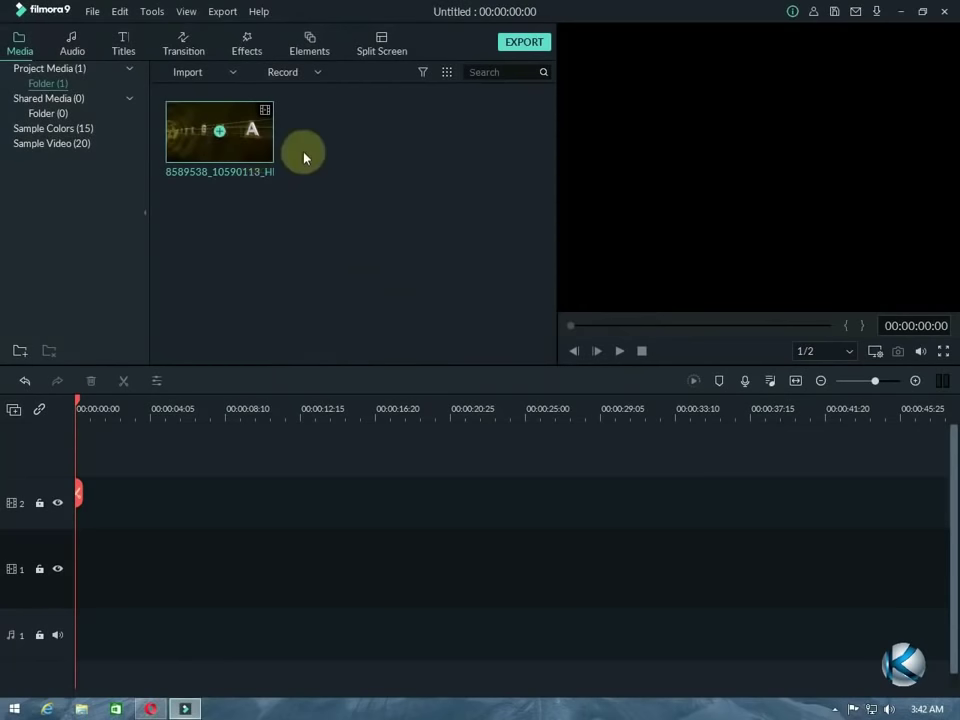
Preview the opening seconds of the imported 8589538_10590113_HD clip, pause it, and return its preview to the start.
double_click(268, 152)
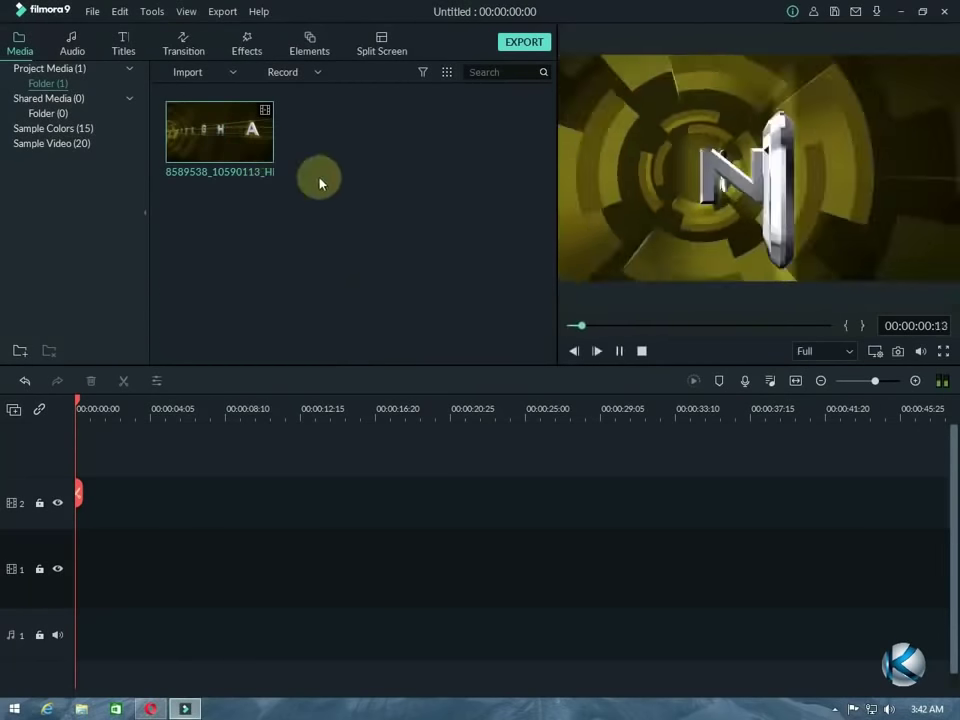
left_click(619, 351)
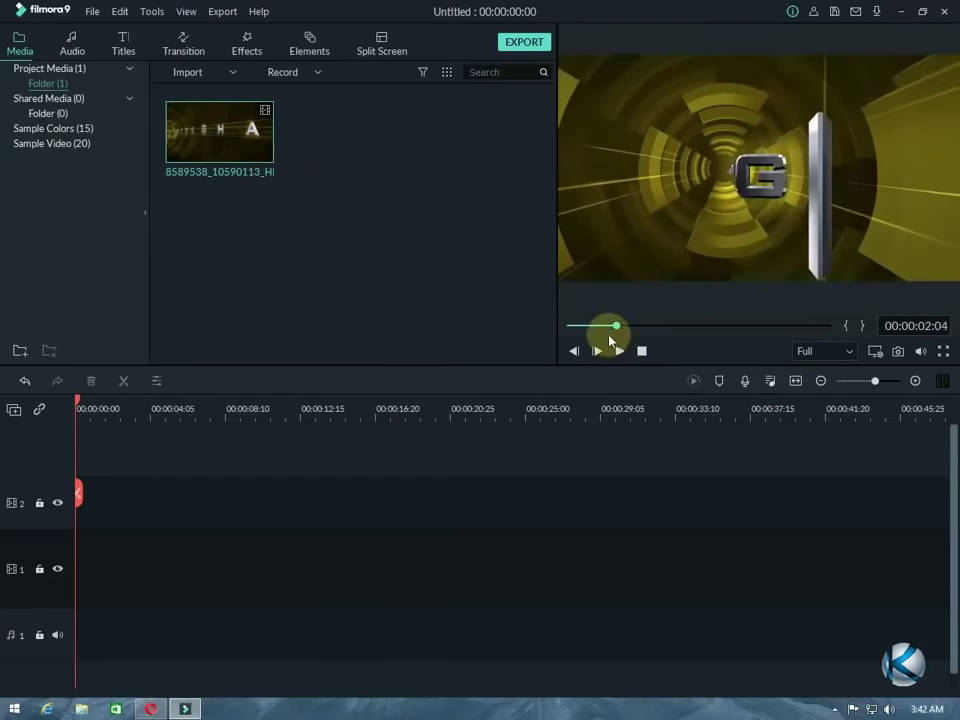
left_click_drag(615, 326, 445, 279)
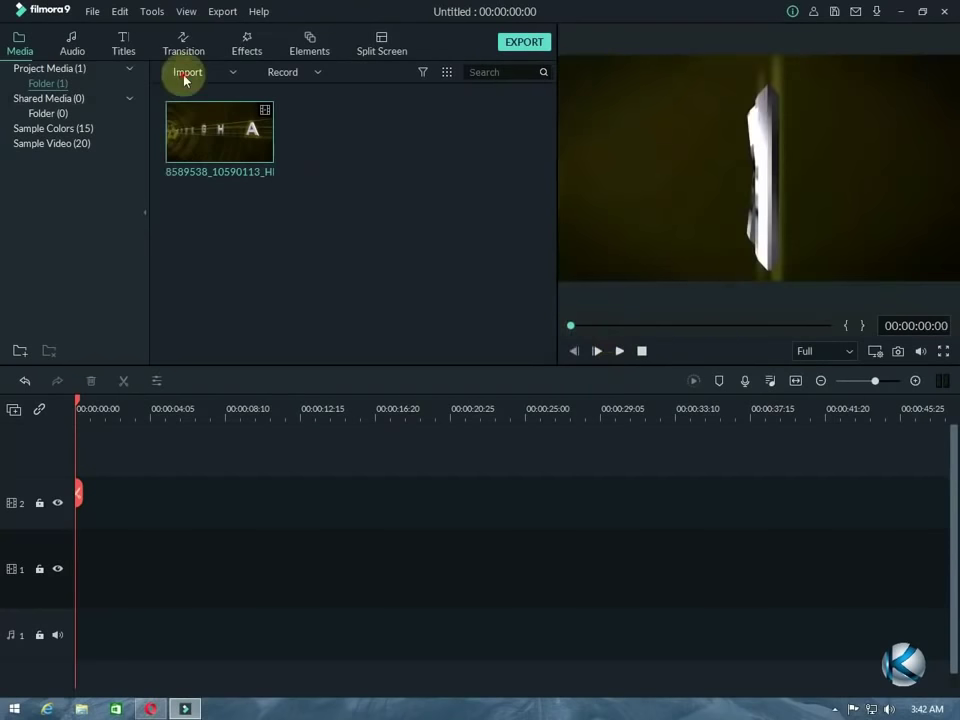
Import the Intro Customizing template video from the Desktop folder into the project media.
left_click(185, 74)
left_click(200, 95)
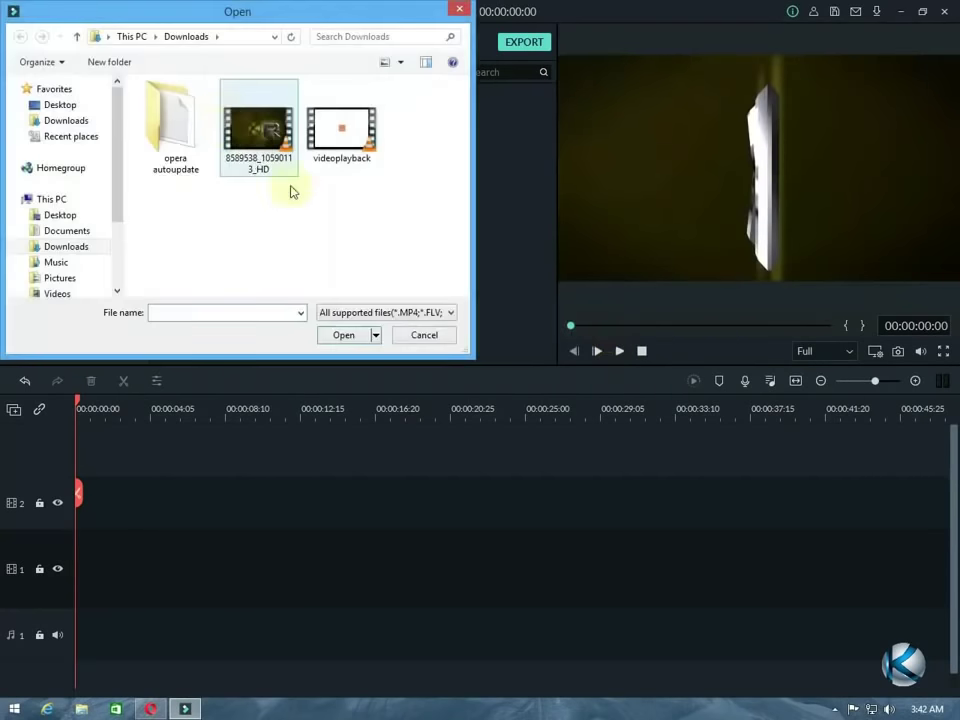
left_click(78, 104)
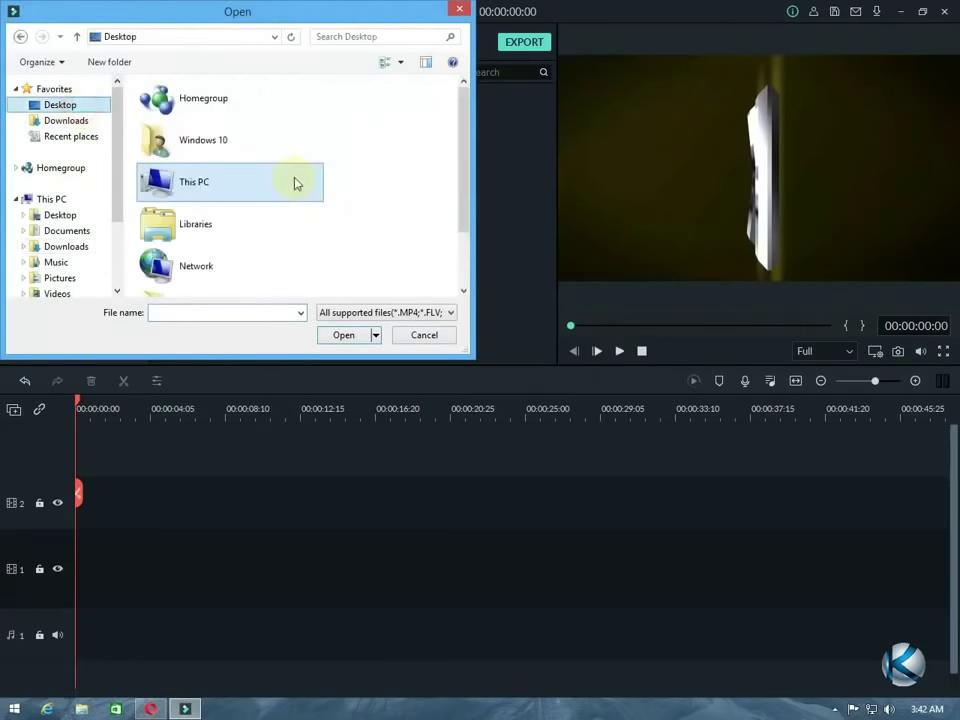
scroll(458, 250, "down", 2)
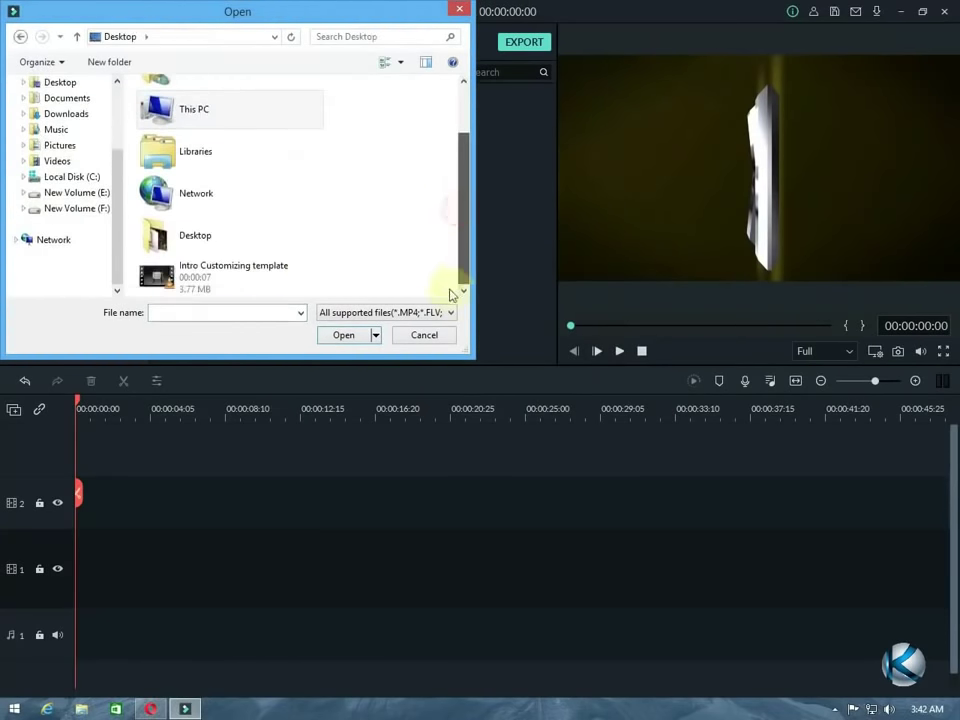
left_click(227, 280)
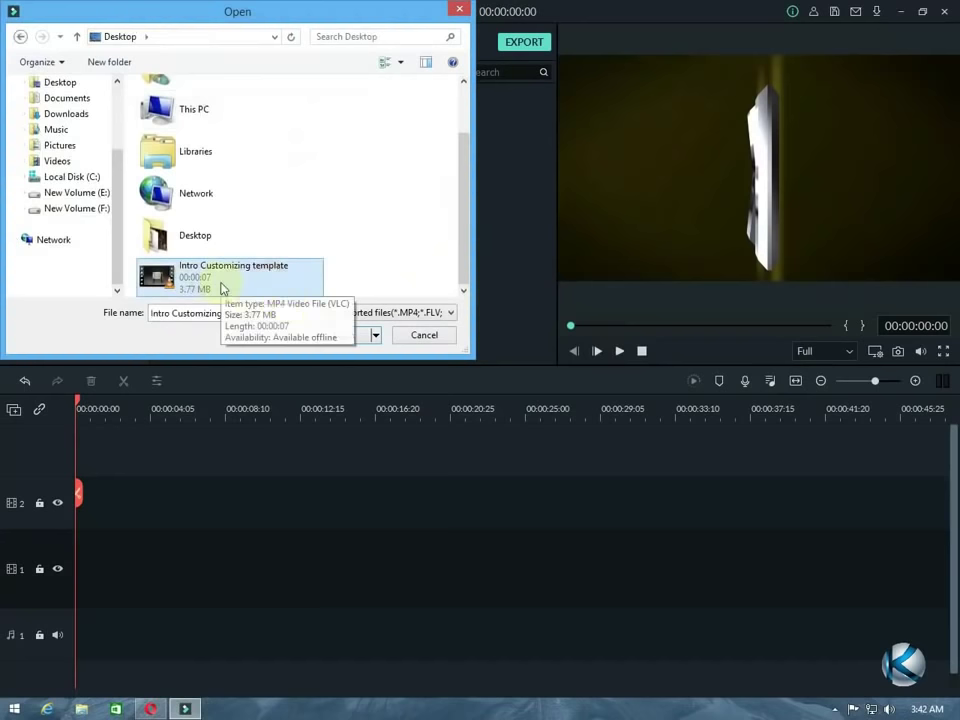
left_click(350, 336)
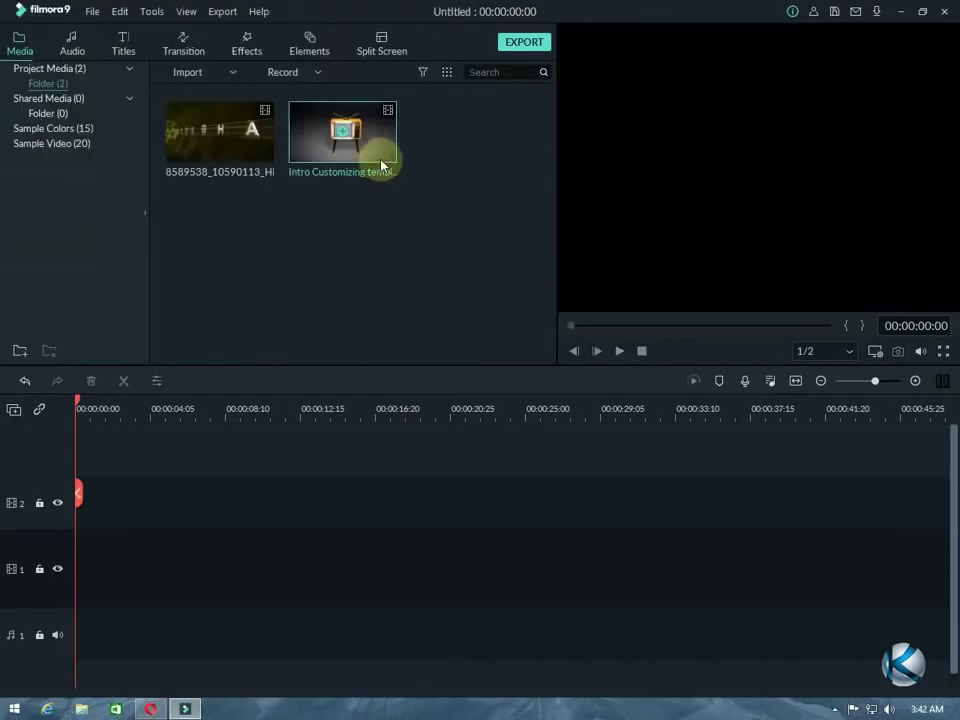
left_click(900, 11)
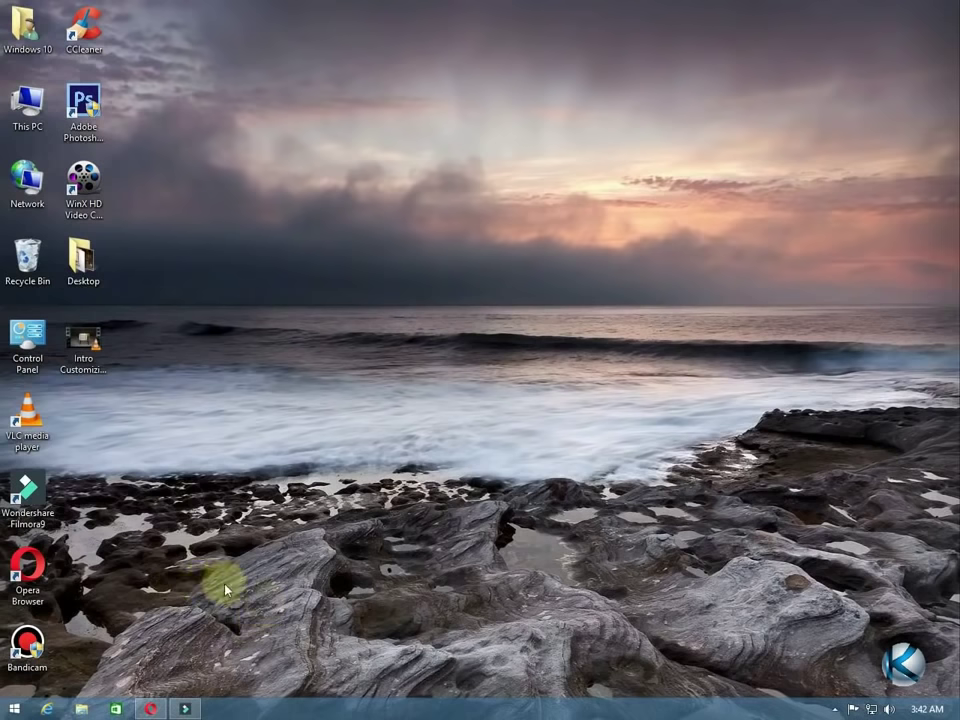
left_click(188, 707)
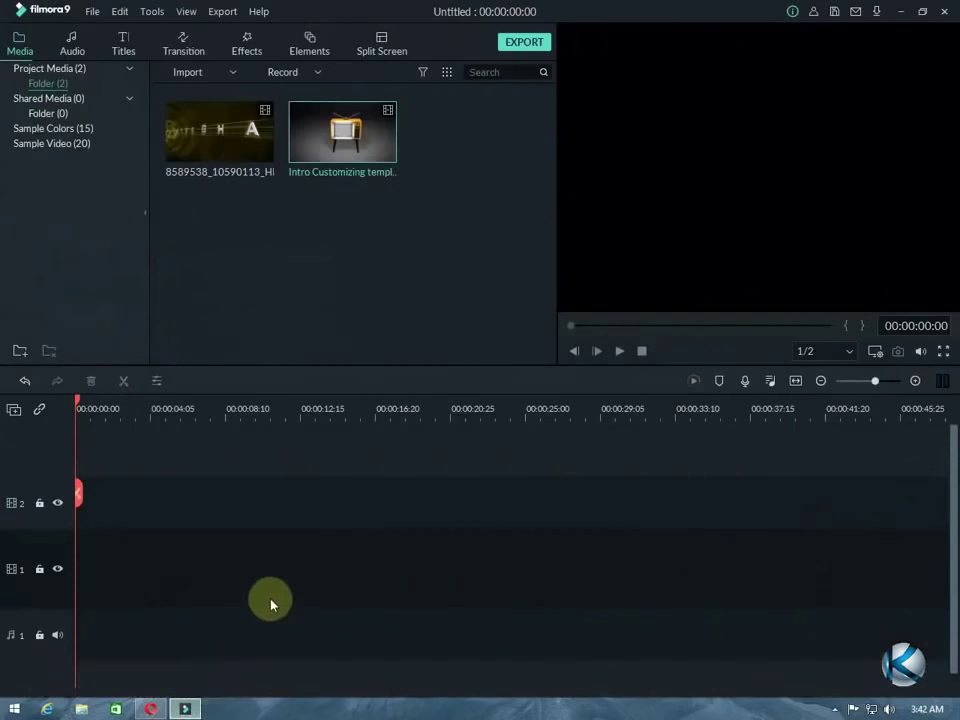
Preview the Intro Customizing template clip from the media library, pause it, and return its preview to the start.
left_click(262, 162)
left_click(349, 165)
double_click(375, 167)
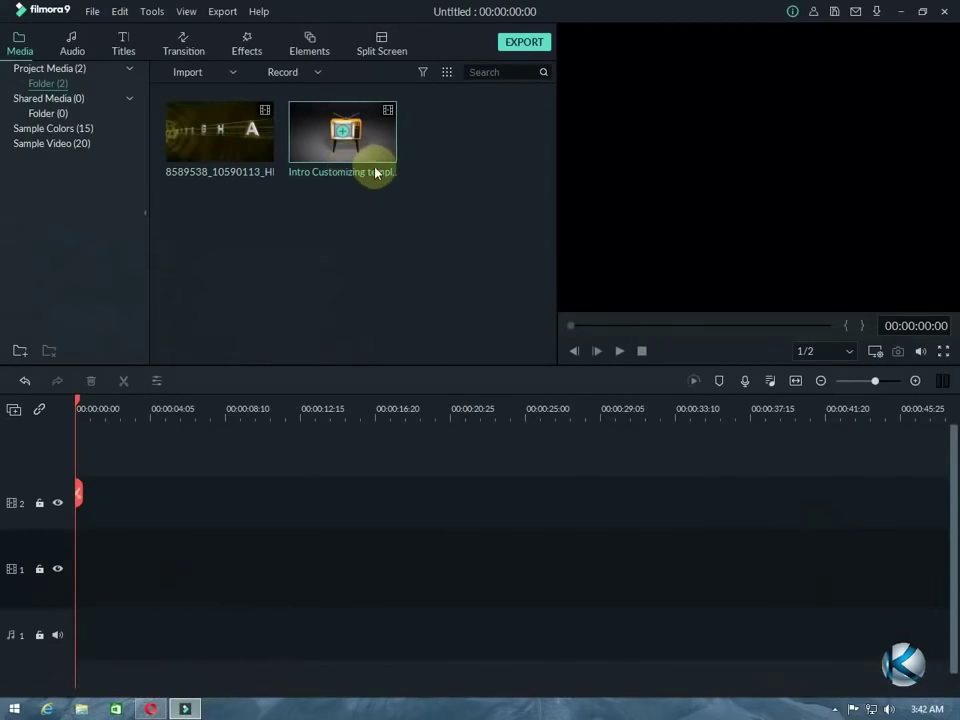
double_click(381, 156)
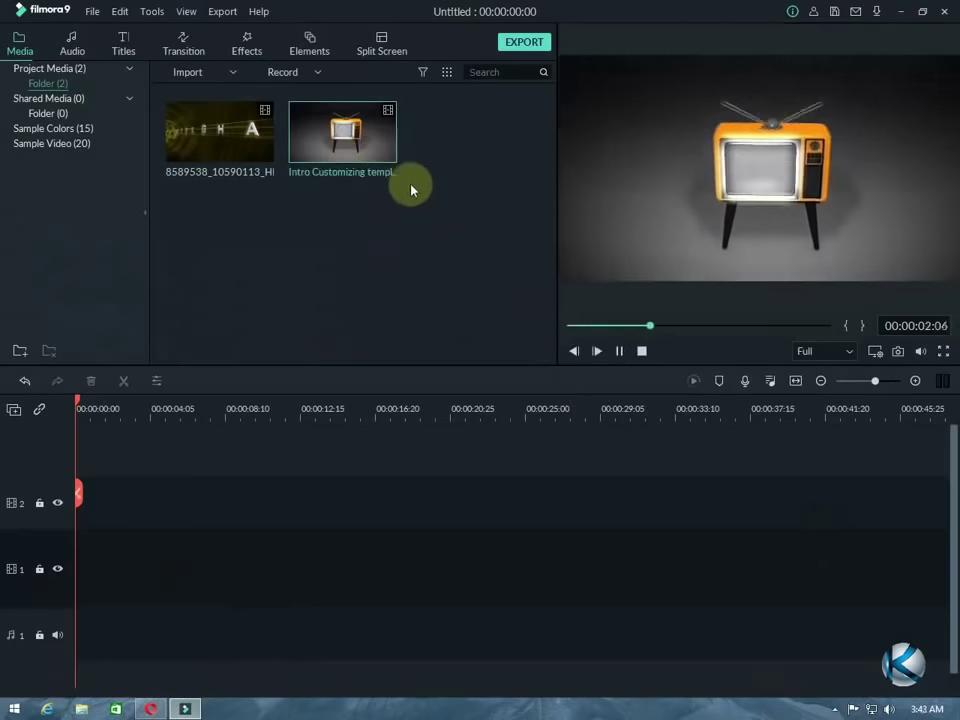
left_click(619, 349)
left_click_drag(597, 327, 469, 315)
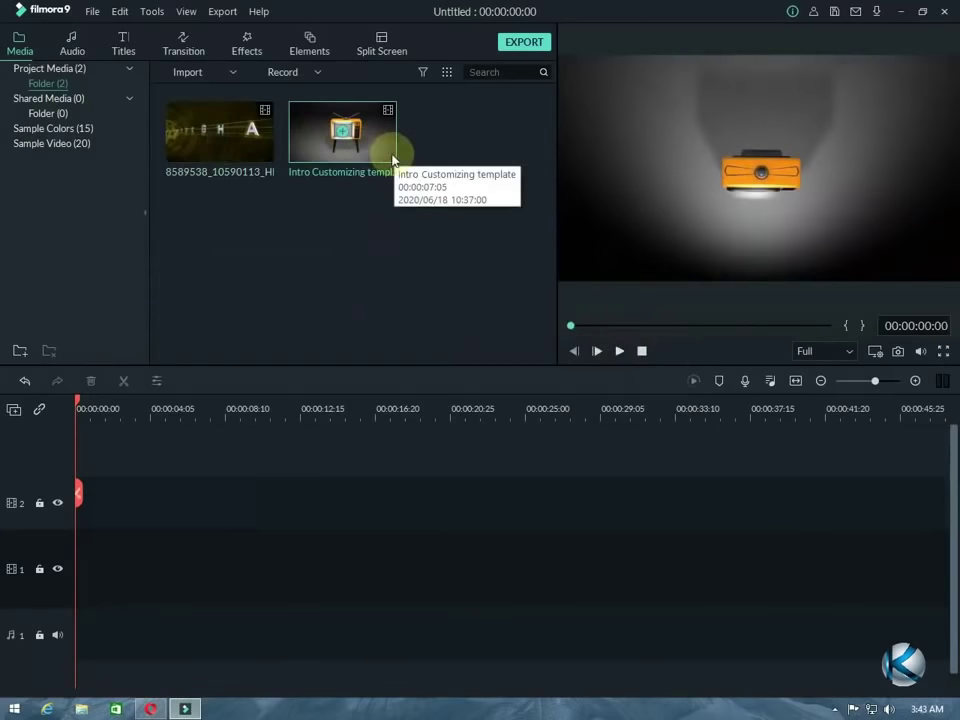
Place the Intro Customizing template at the start of video track 2, keeping 1920 x 1080 30fps, and 8589538_10590113_HD on track 1 overlapping its second half.
left_click_drag(392, 160, 83, 523)
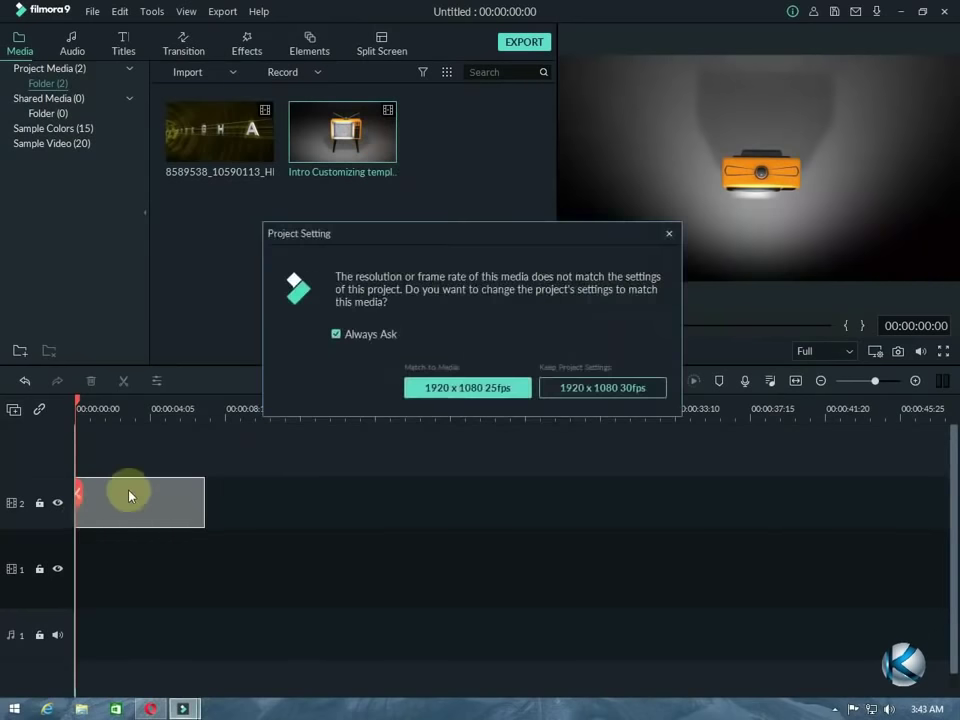
left_click(605, 389)
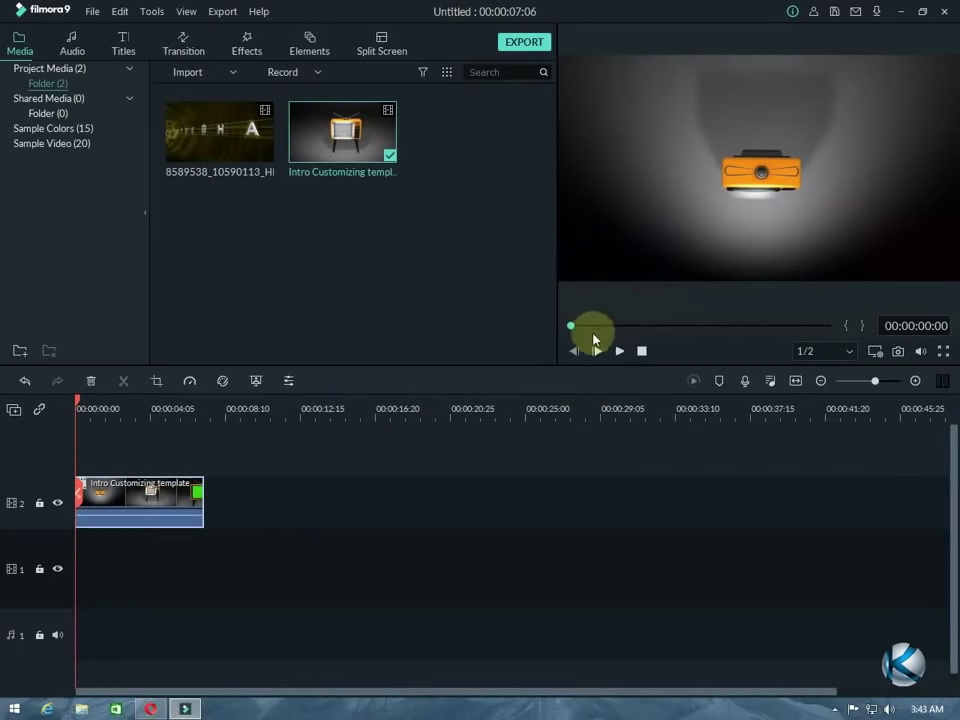
left_click(228, 142)
left_click_drag(234, 160, 136, 549)
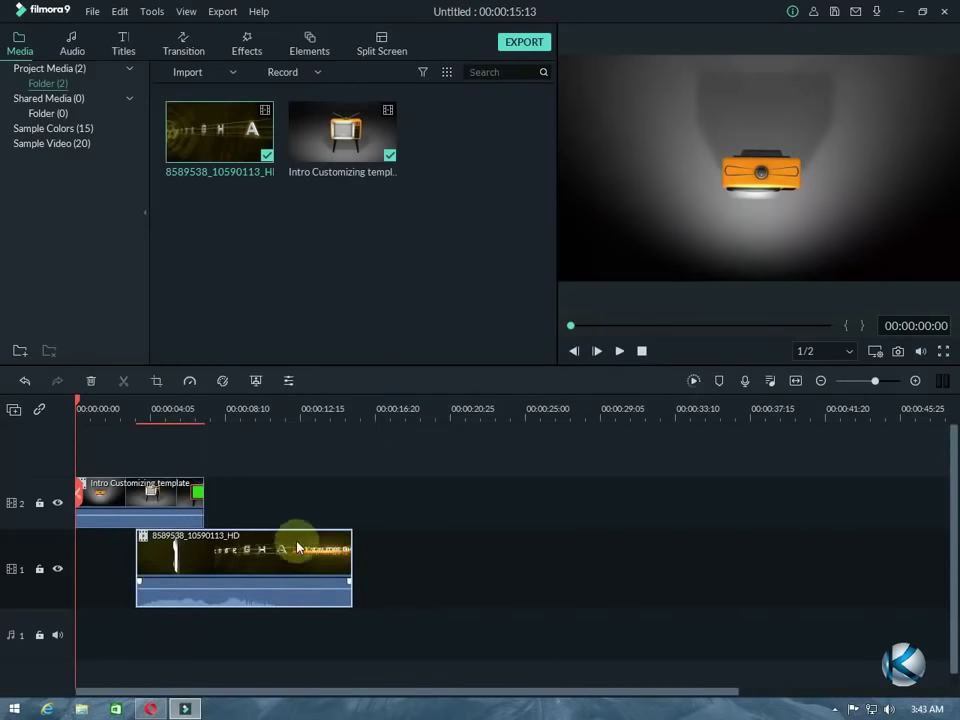
Apply the green screen chroma key to the Intro Customizing template clip on track 2 with Tolerance set to 100.
left_click(142, 497)
right_click(146, 500)
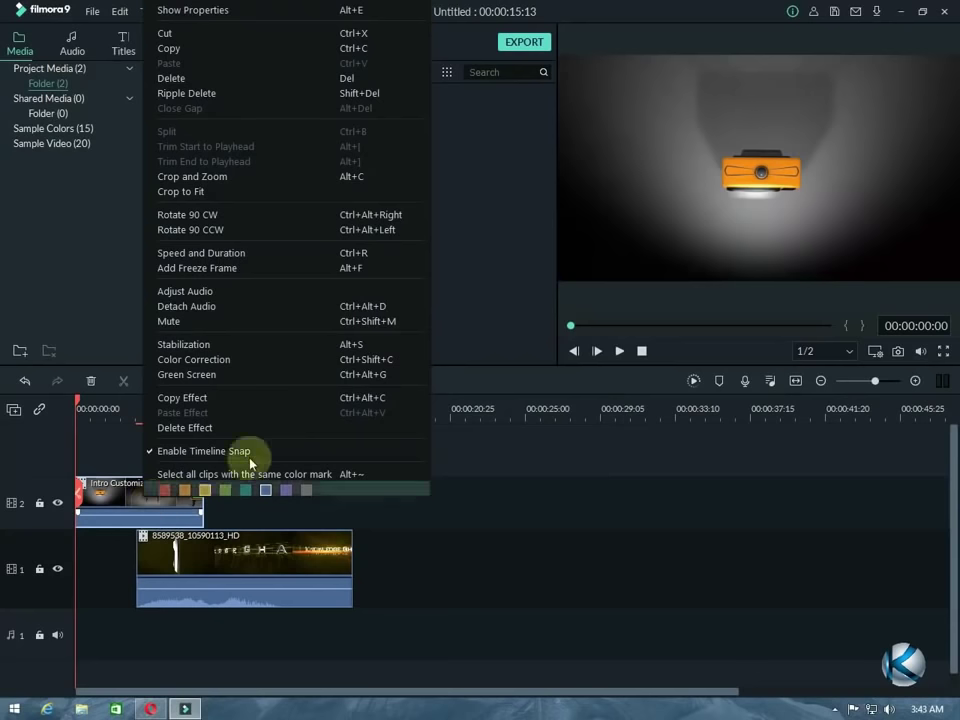
left_click(212, 375)
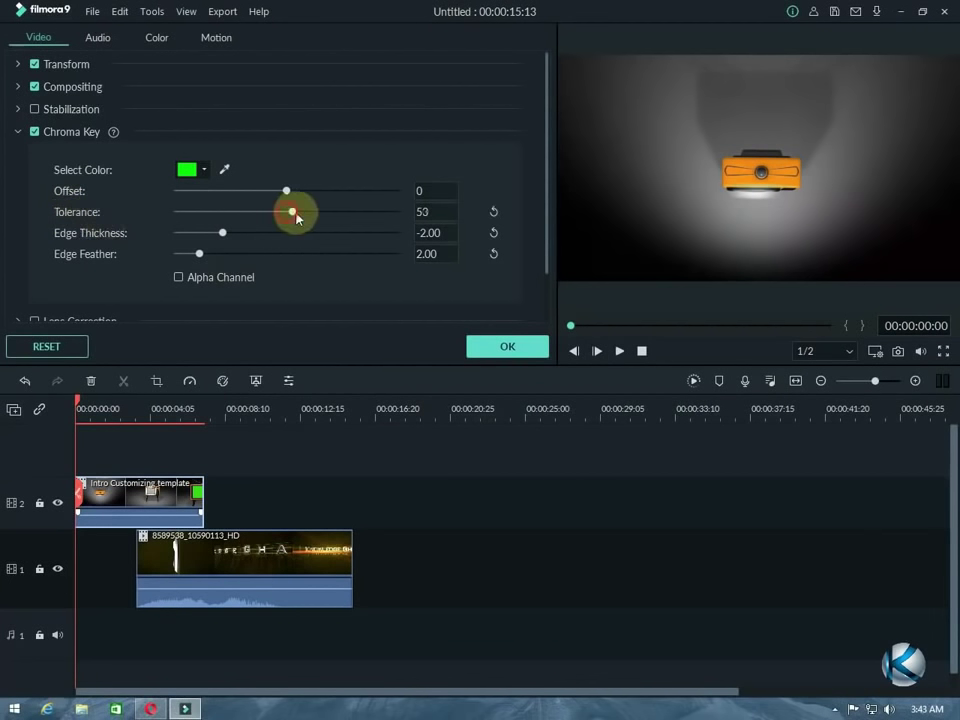
left_click_drag(287, 213, 414, 213)
left_click(510, 349)
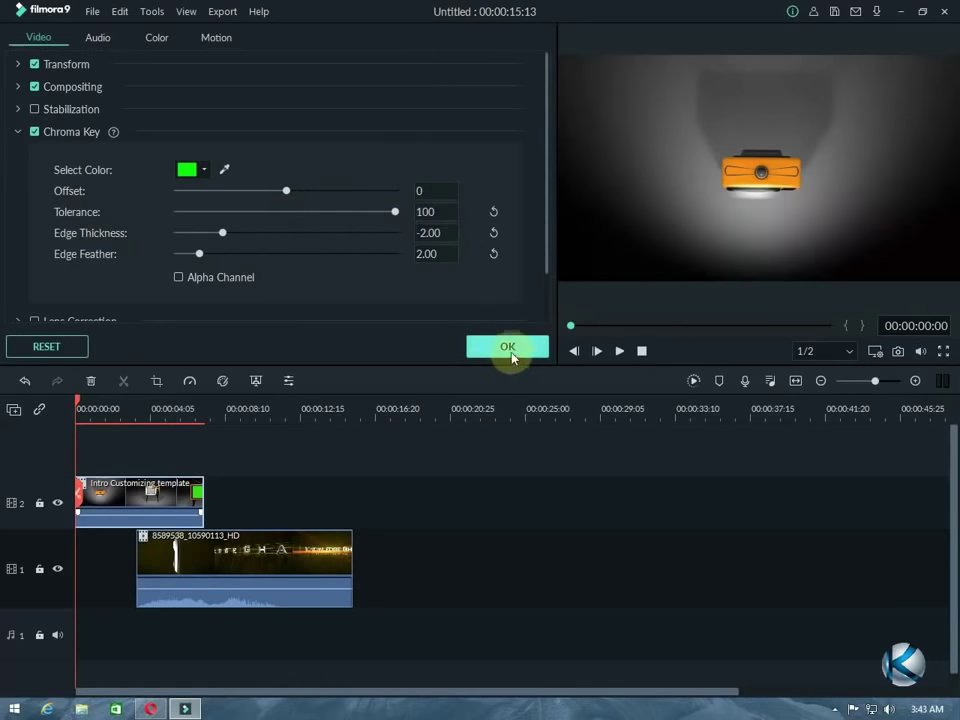
Play the timeline up to the TV close-up to check the track 1 clip through the keyed screen.
left_click(617, 352)
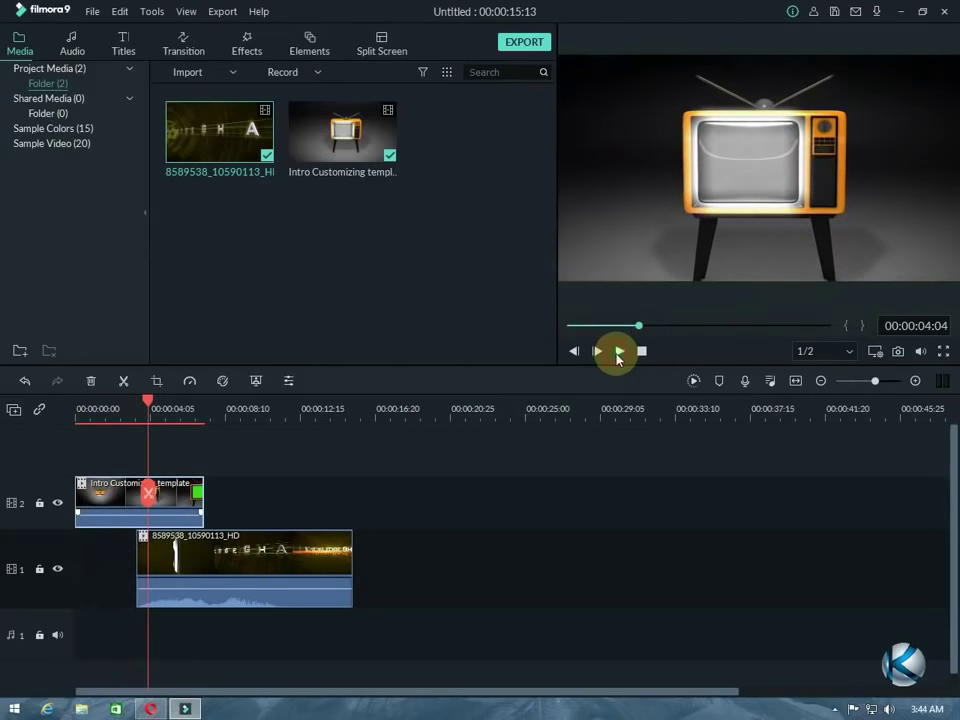
left_click(617, 352)
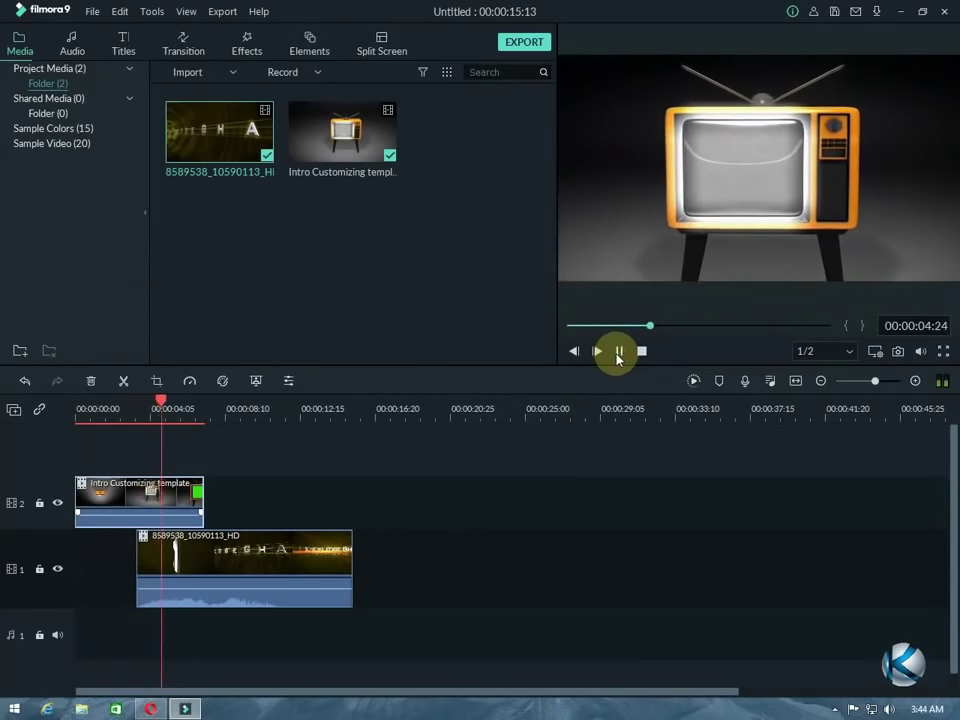
left_click(617, 352)
Hide video track 1 and replay the template from 00:00:04:03 to locate where its keyed TV screen begins.
left_click(267, 580)
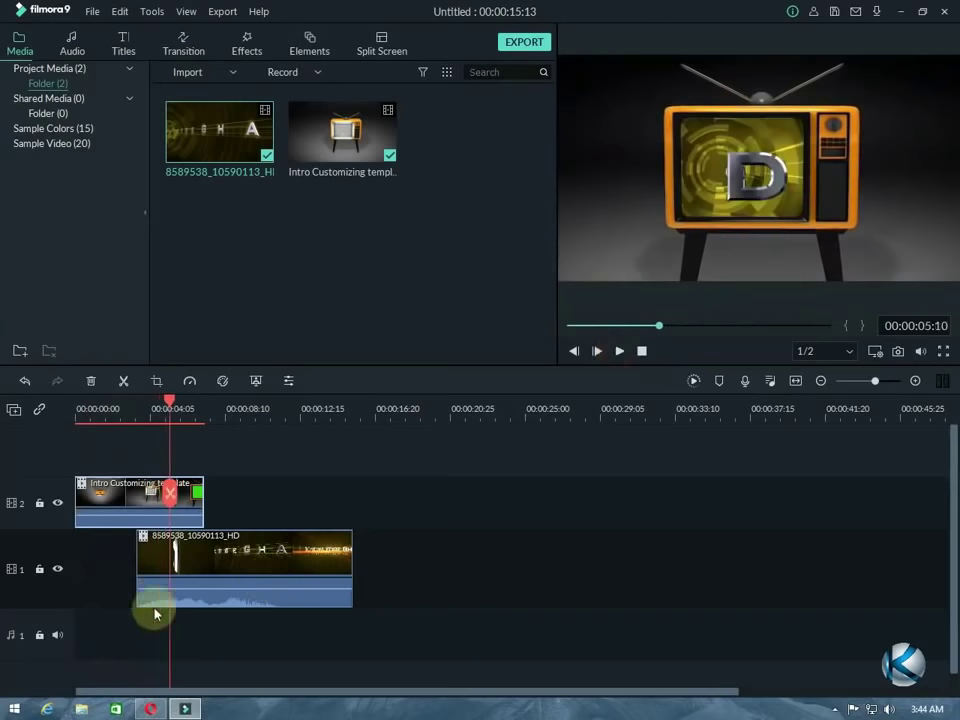
left_click(58, 569)
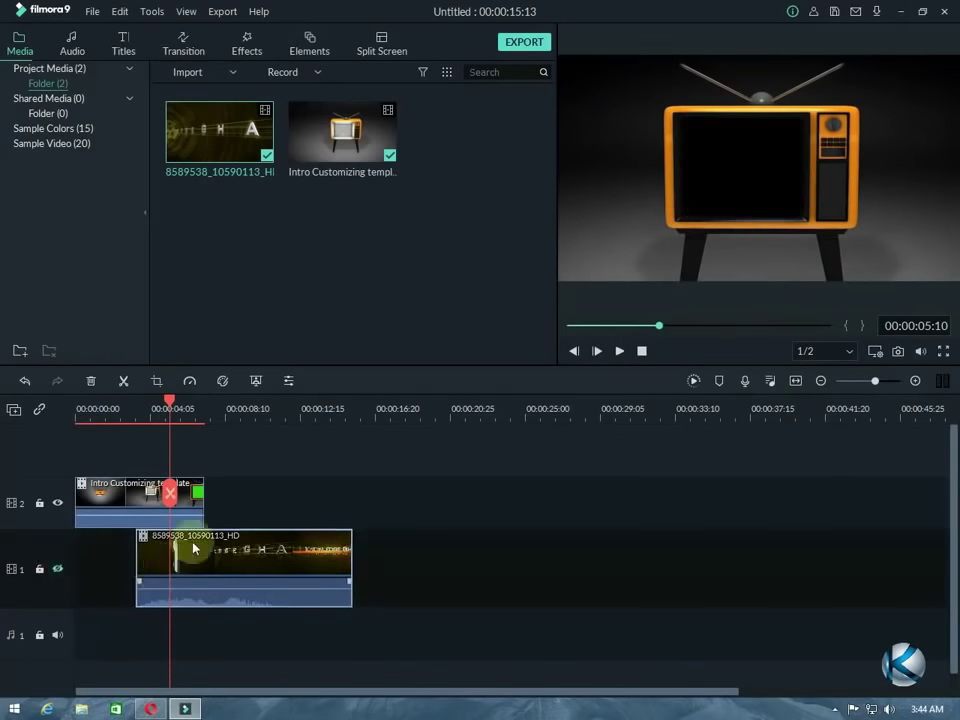
left_click_drag(170, 401, 150, 405)
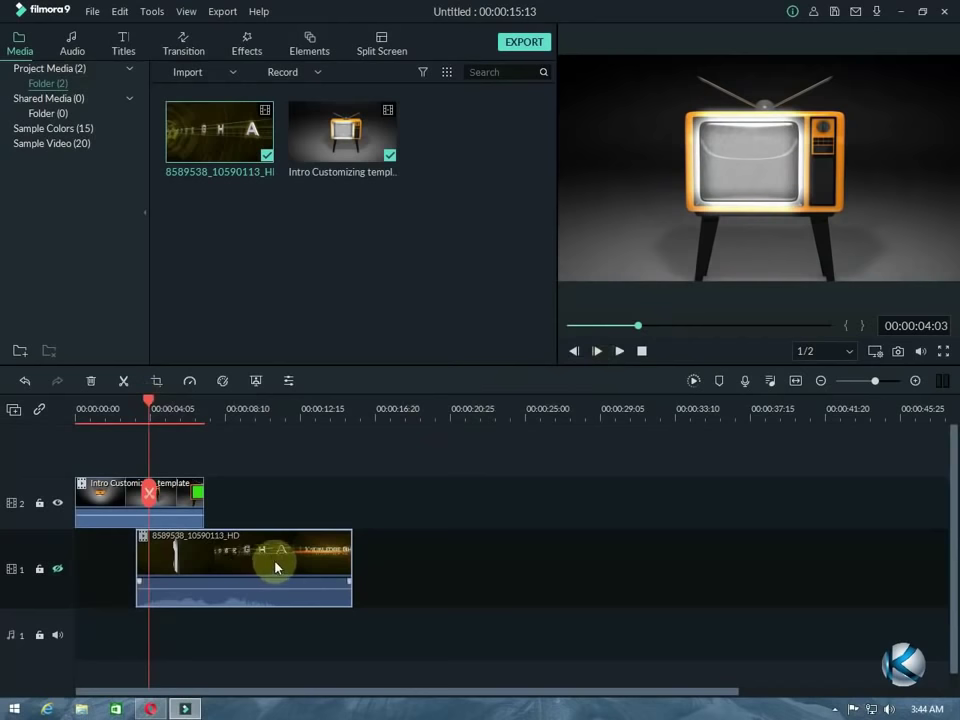
left_click(621, 355)
left_click(621, 355)
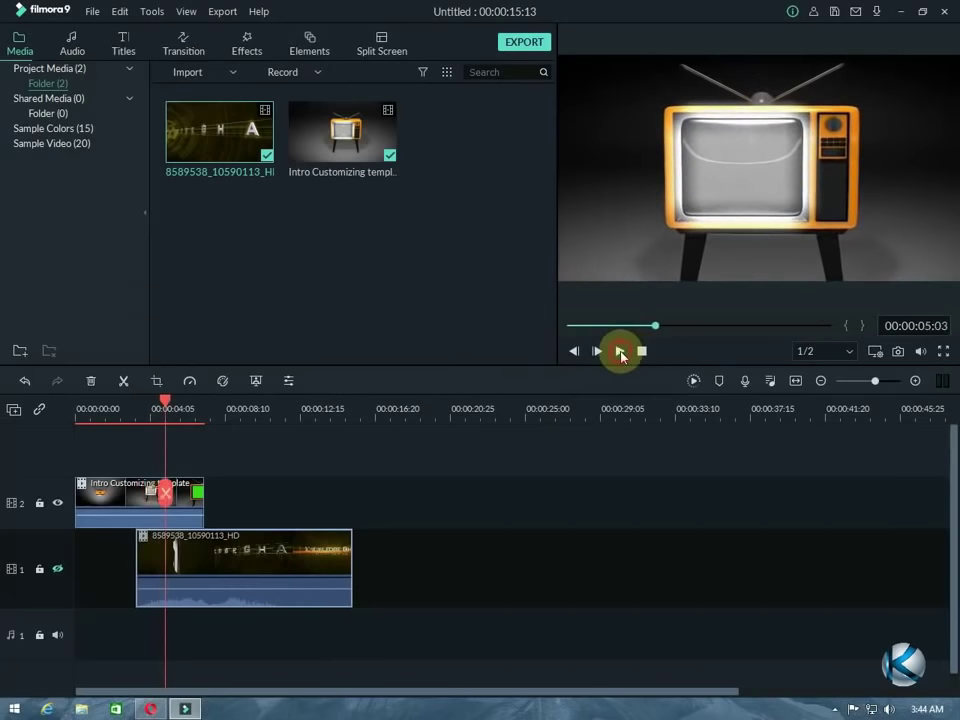
left_click(621, 352)
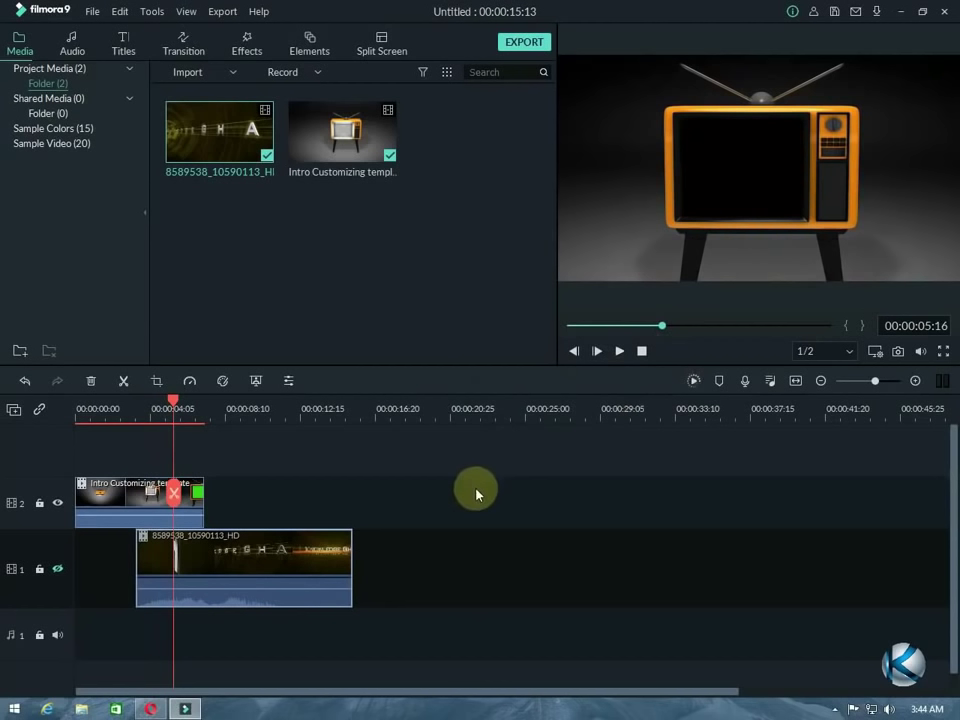
Step frame by frame to 00:00:05:08 and move the 8589538_10590113_HD clip on track 1 to start at that frame.
key("Left")
key("Left")
key("Left")
key("Left")
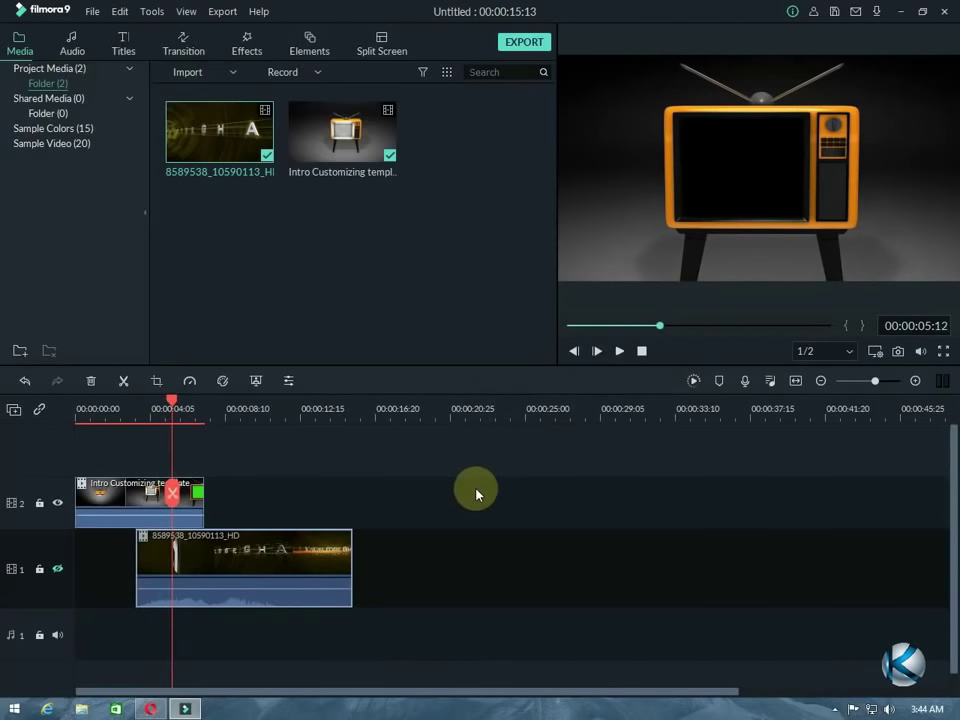
key("Left")
key("Left")
key("Left")
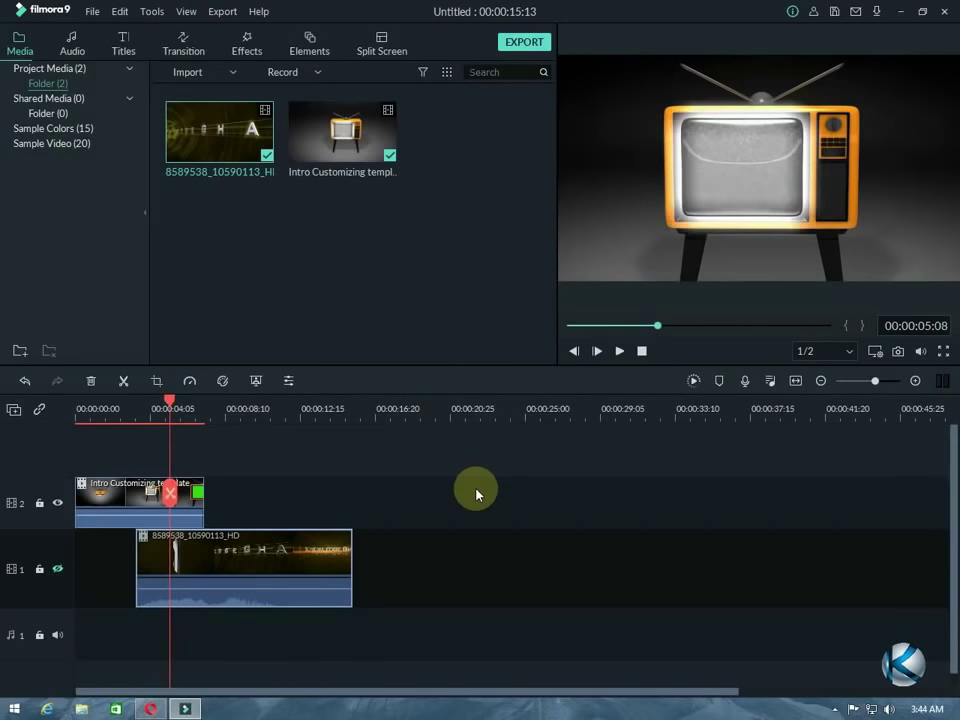
key("Right")
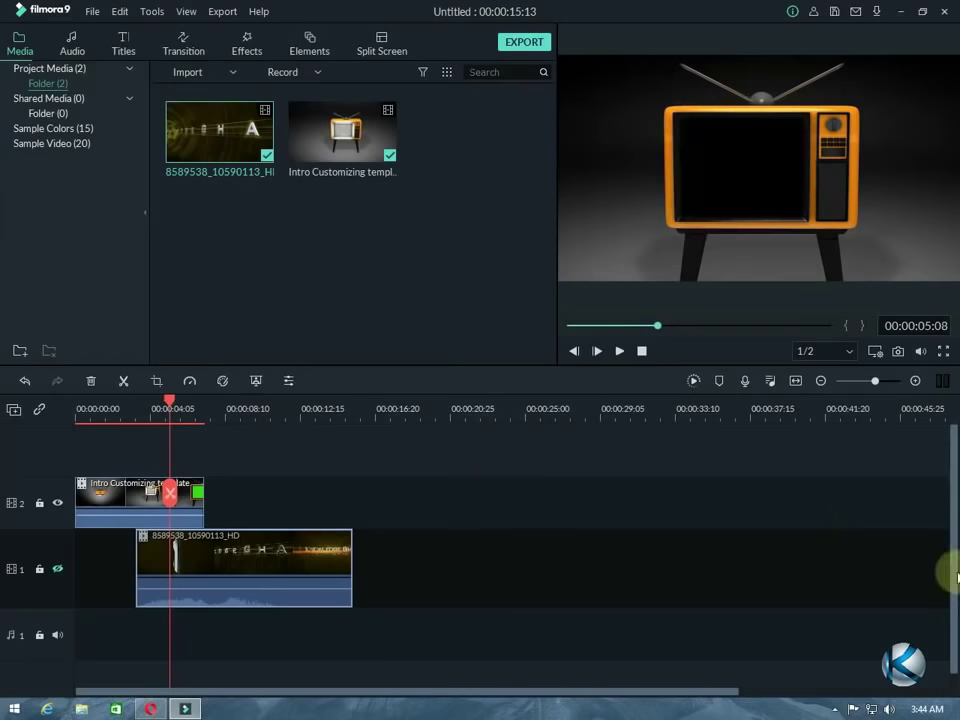
left_click_drag(266, 576, 292, 574)
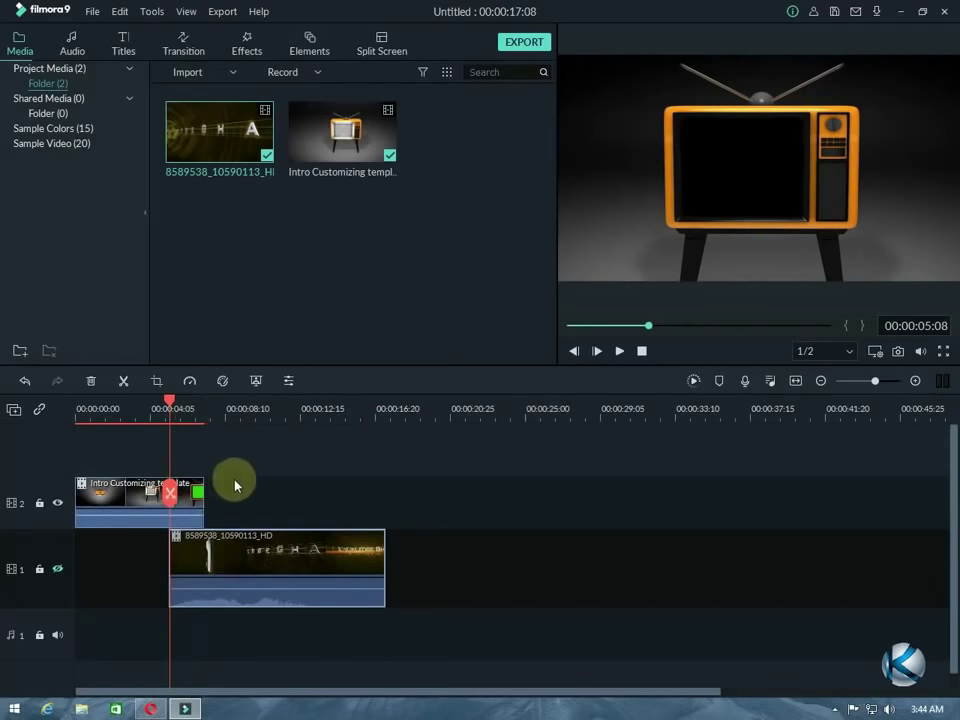
Turn off the chroma key on the Intro Customizing template clip and take a snapshot of the frame at 00:00:05:08.
left_click(181, 501)
right_click(181, 501)
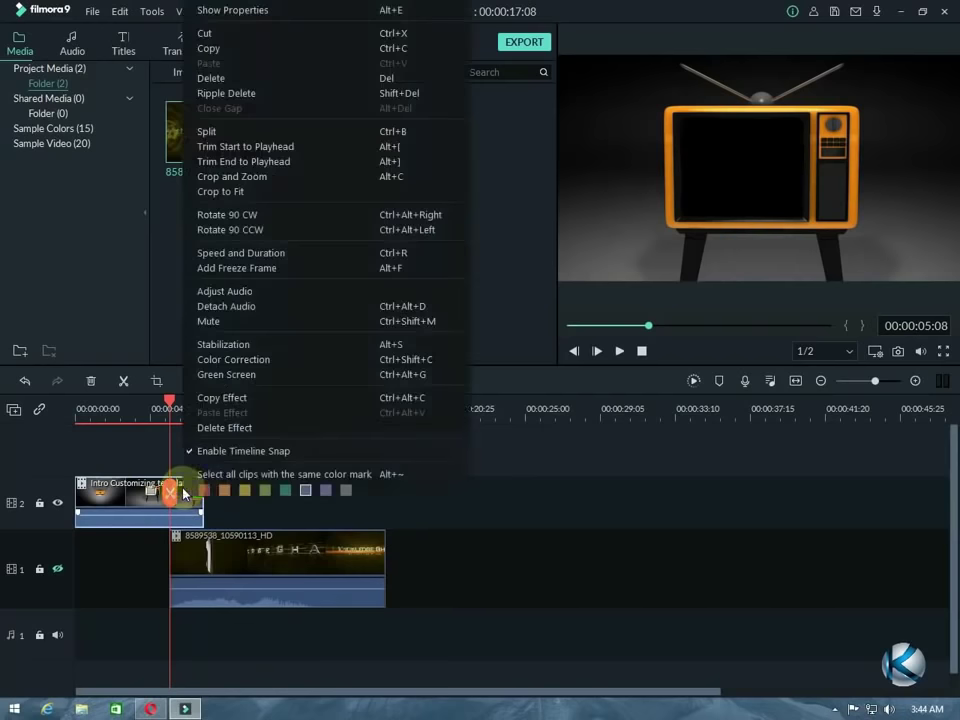
left_click(274, 376)
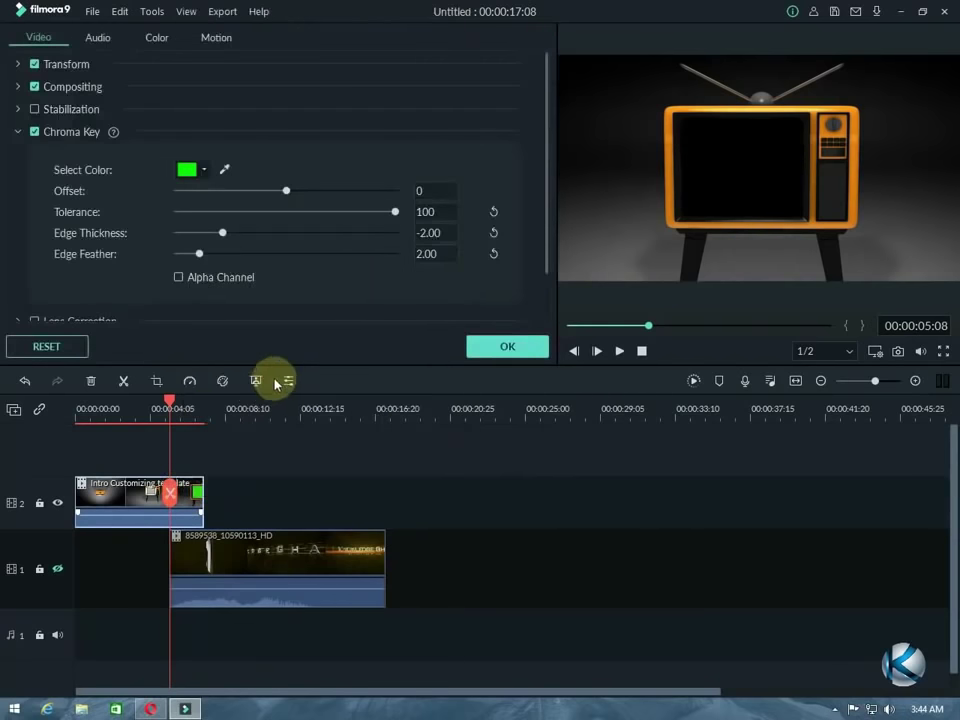
left_click(34, 131)
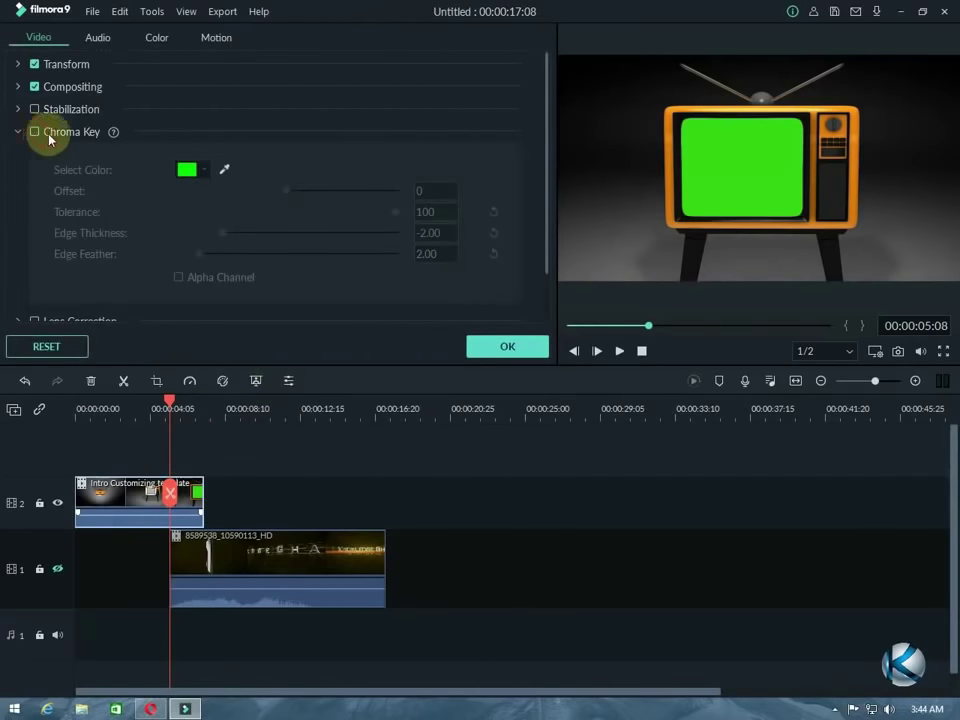
left_click(508, 349)
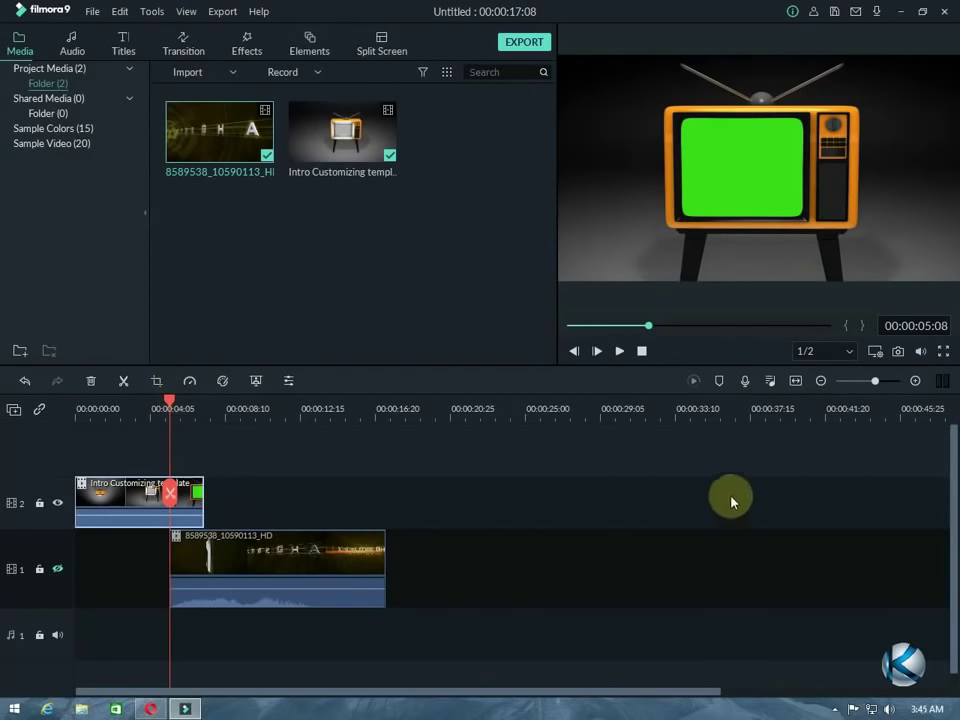
left_click(899, 352)
Place Snapshot_2 directly after the template on track 2 and extend it to the end of the track 1 clip.
mouse_move(486, 153)
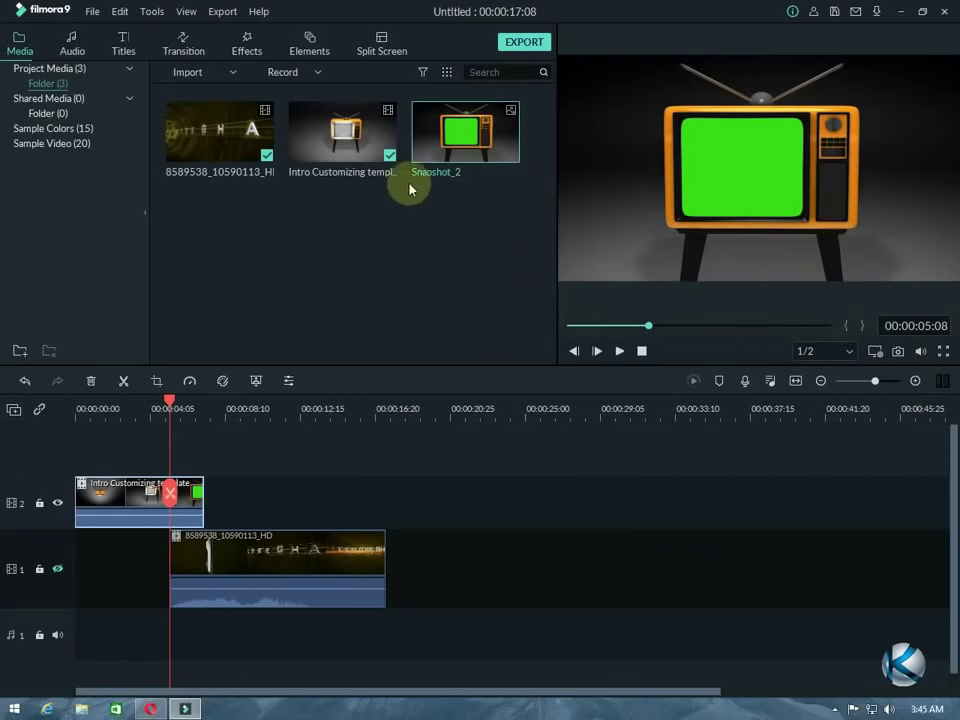
left_click_drag(478, 155, 217, 505)
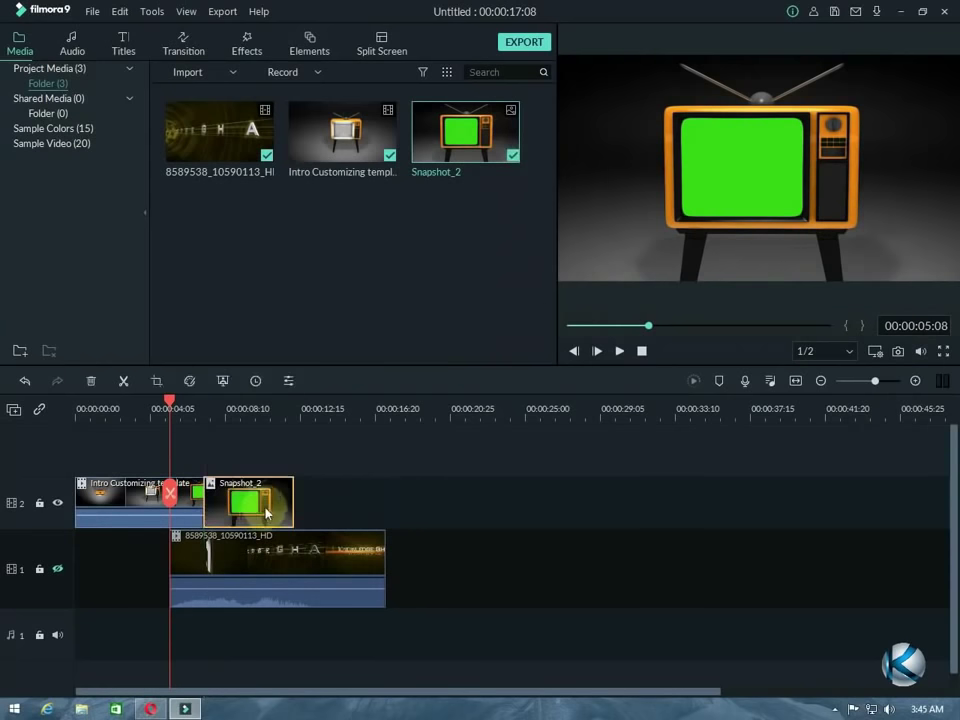
left_click_drag(294, 504, 386, 549)
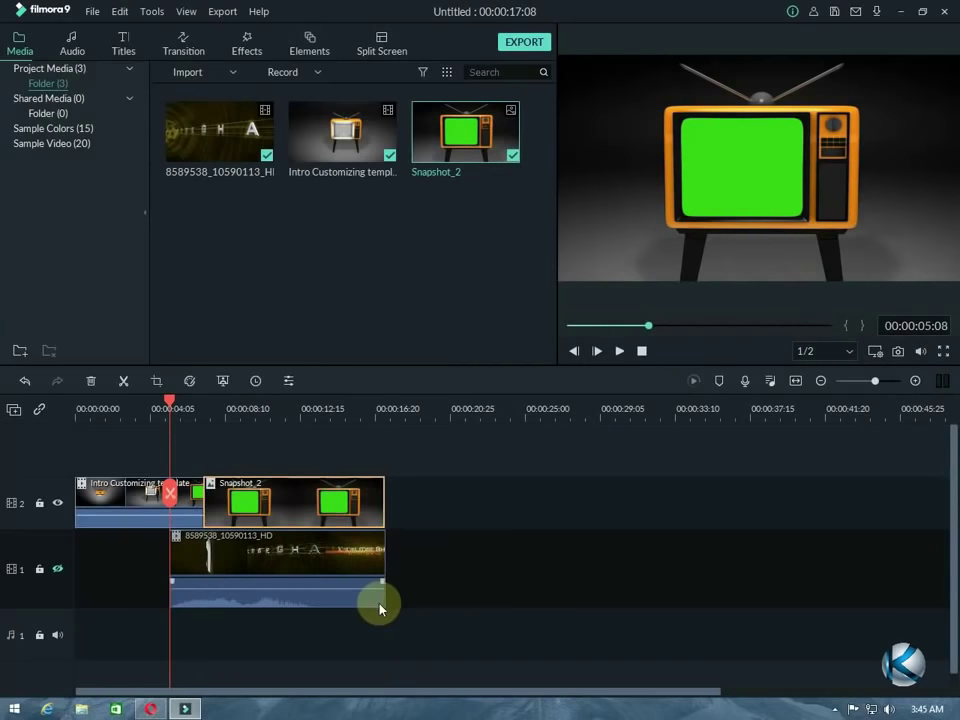
Re-enable the chroma key on the template clip and apply the green screen key to Snapshot_2 with a raised Tolerance.
right_click(187, 494)
left_click(258, 377)
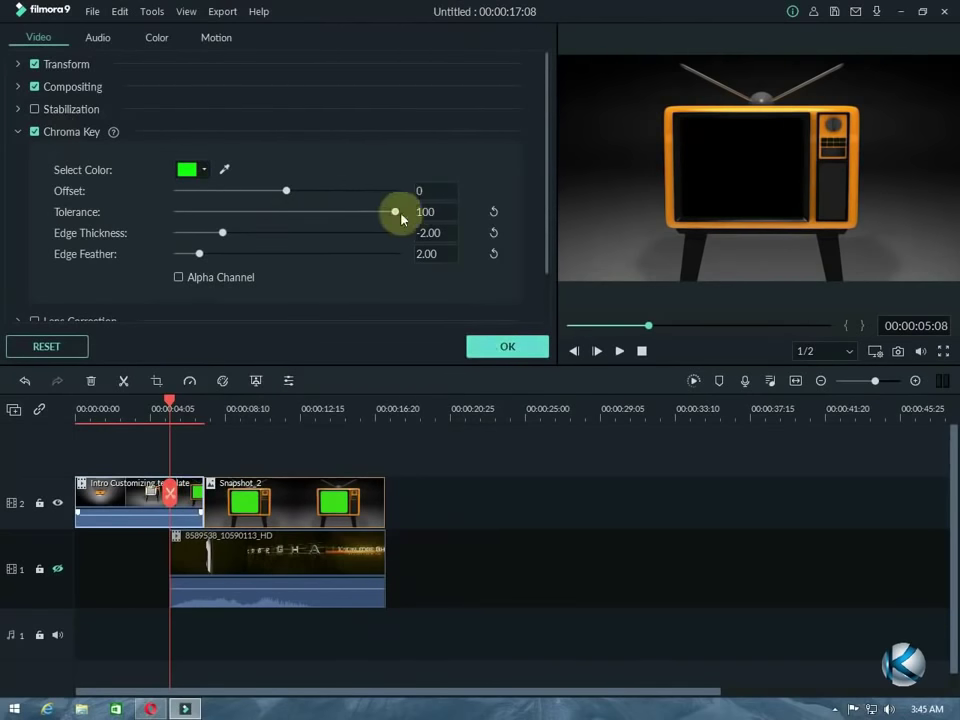
left_click(536, 346)
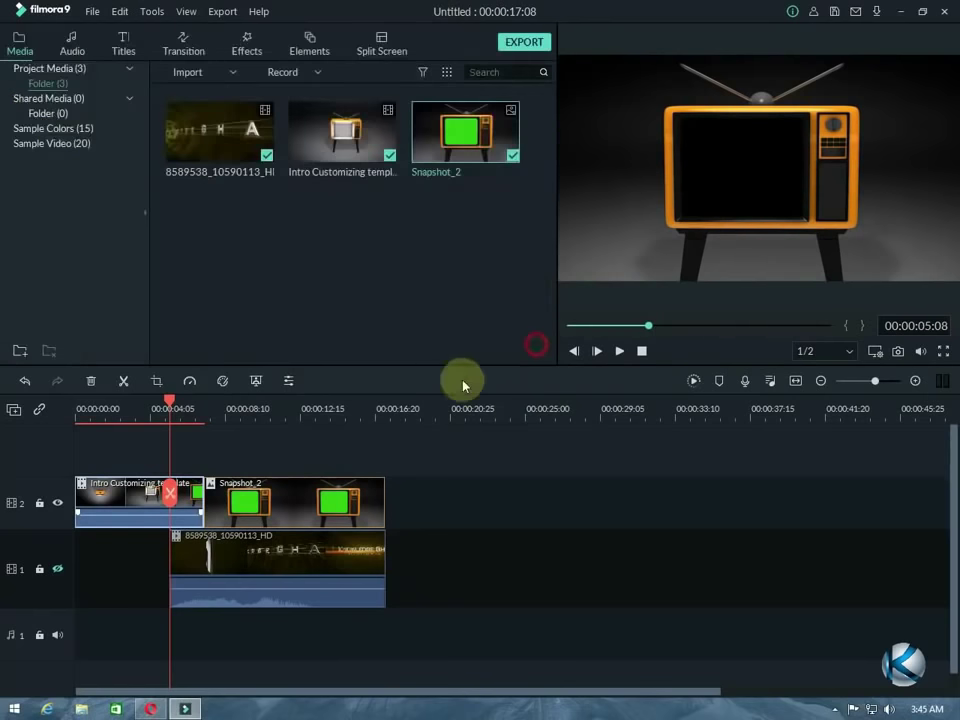
left_click(310, 503)
right_click(310, 503)
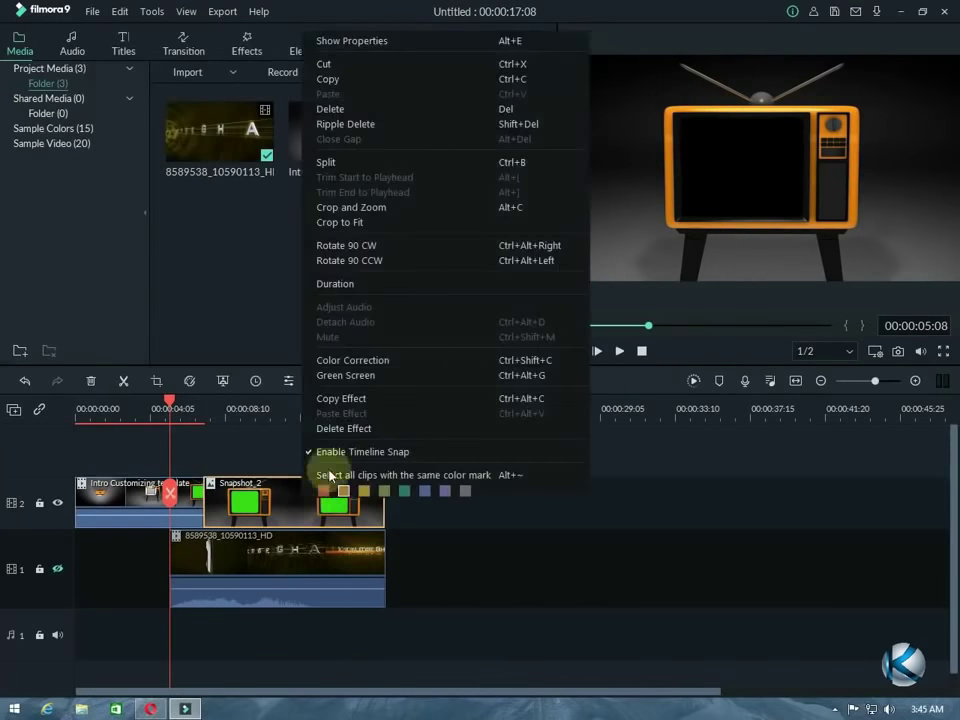
left_click(355, 376)
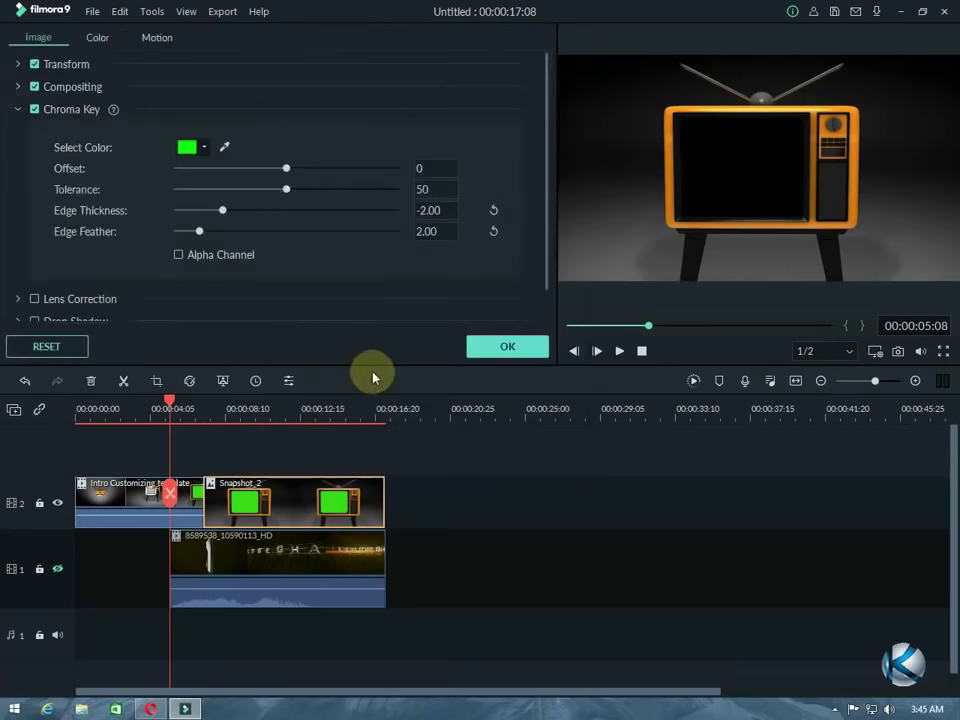
left_click_drag(286, 190, 375, 183)
left_click(505, 345)
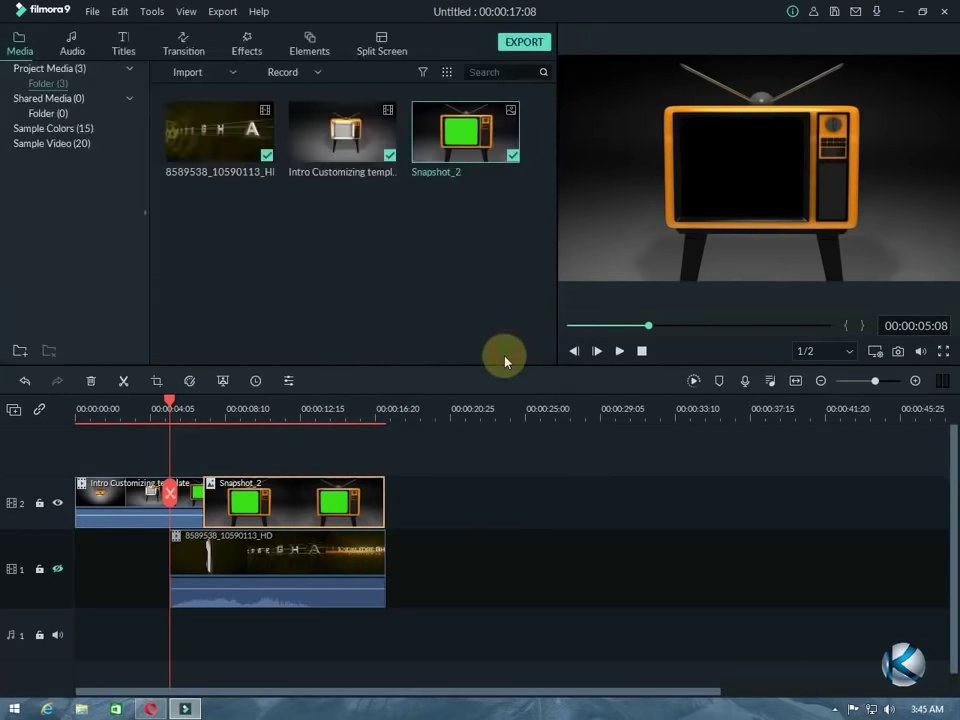
Render the timeline preview from the start, play it full screen to the beginning of Snapshot_2, and exit full screen.
left_click_drag(646, 325, 529, 321)
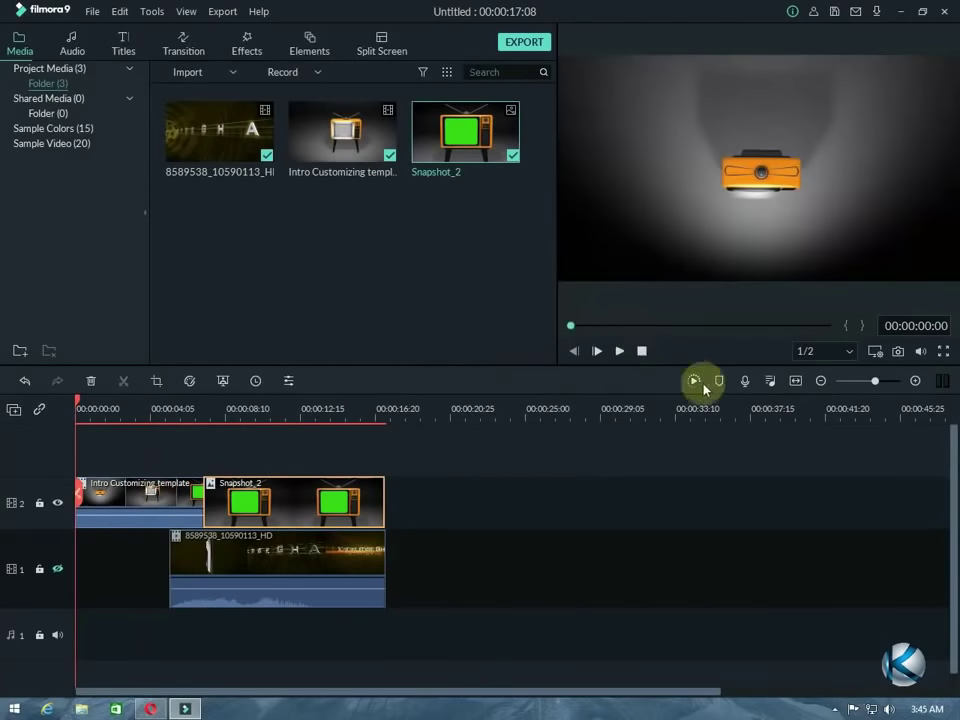
left_click(693, 382)
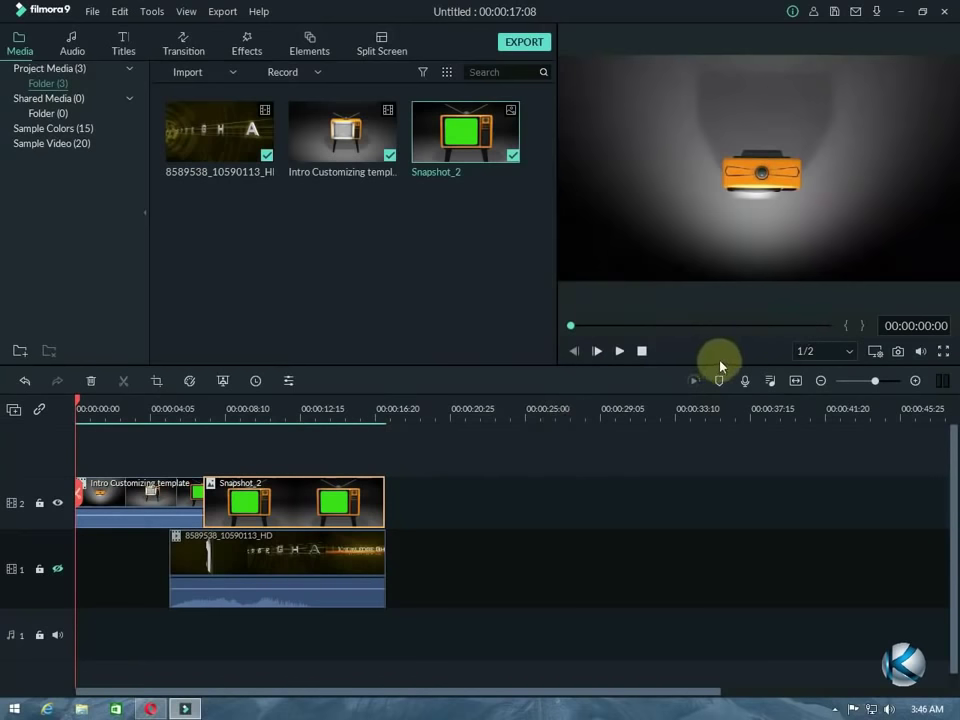
left_click(941, 352)
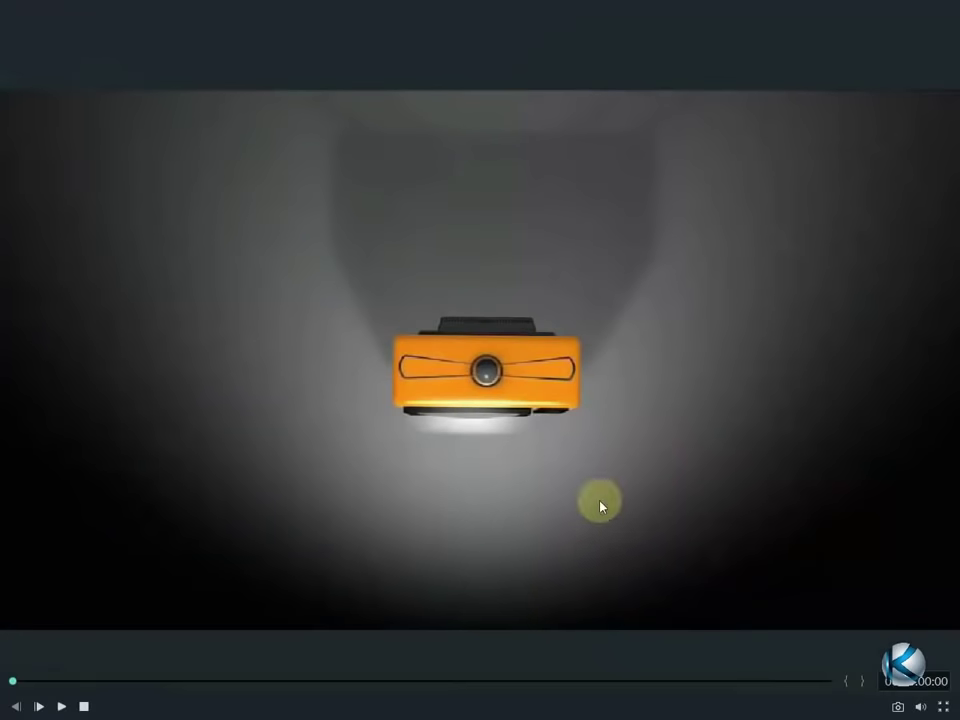
left_click(61, 706)
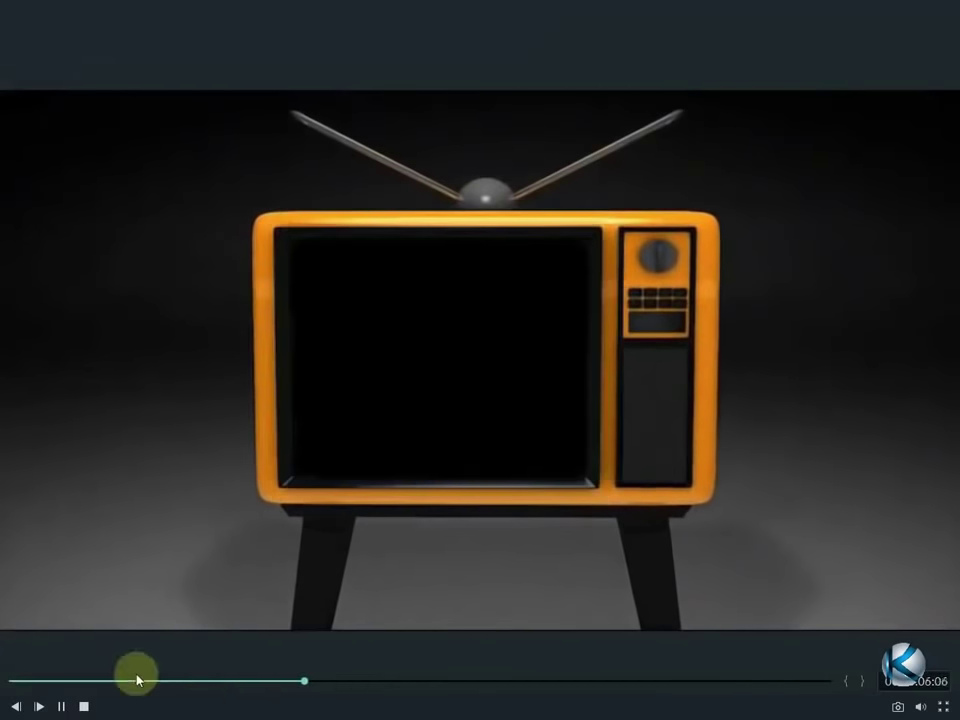
left_click(62, 705)
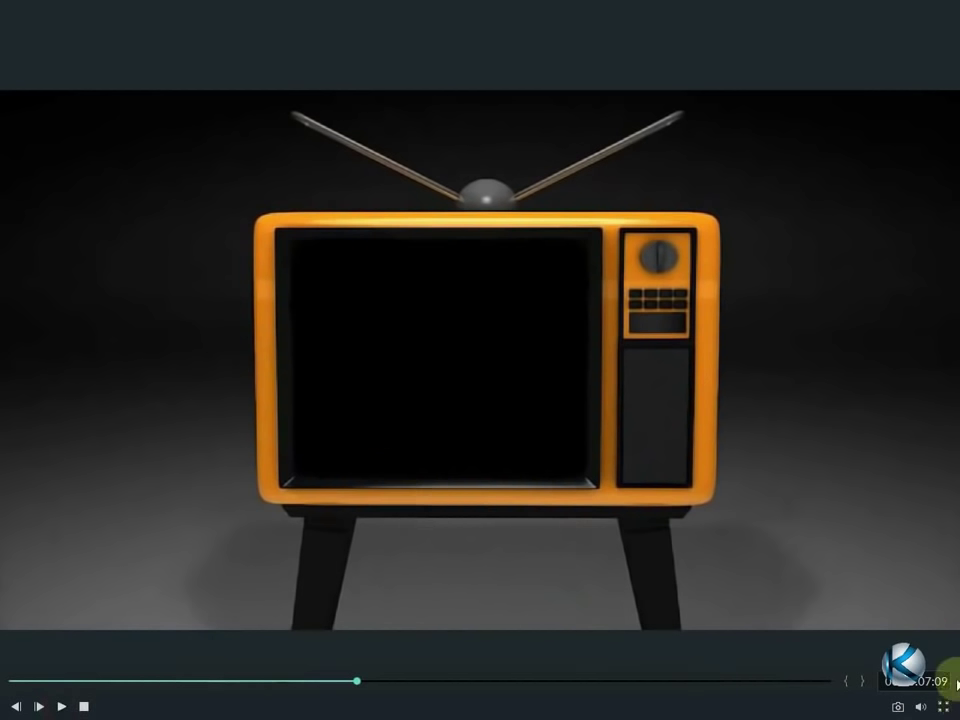
left_click(942, 706)
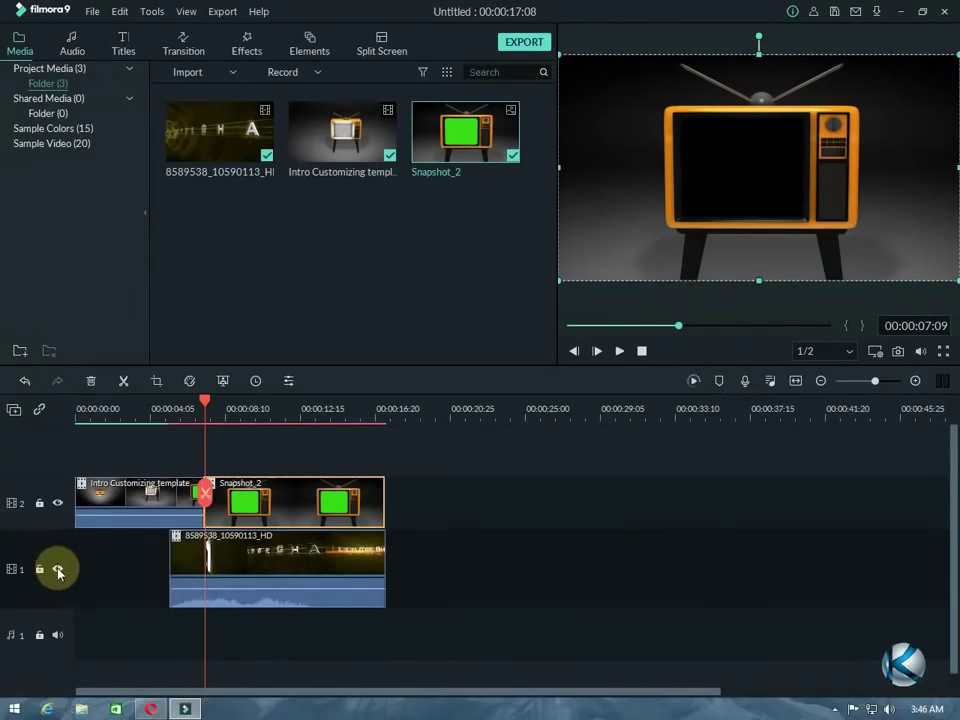
Show video track 1 again and scale the 8589538_10590113_HD clip down to about half the frame size in the preview.
left_click(57, 570)
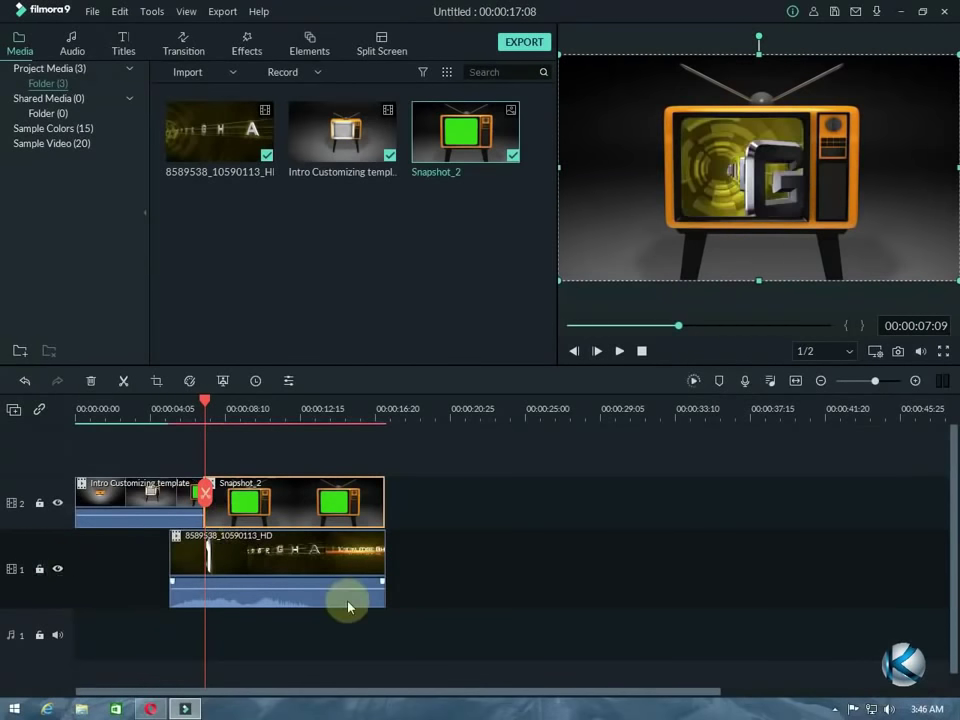
left_click(313, 552)
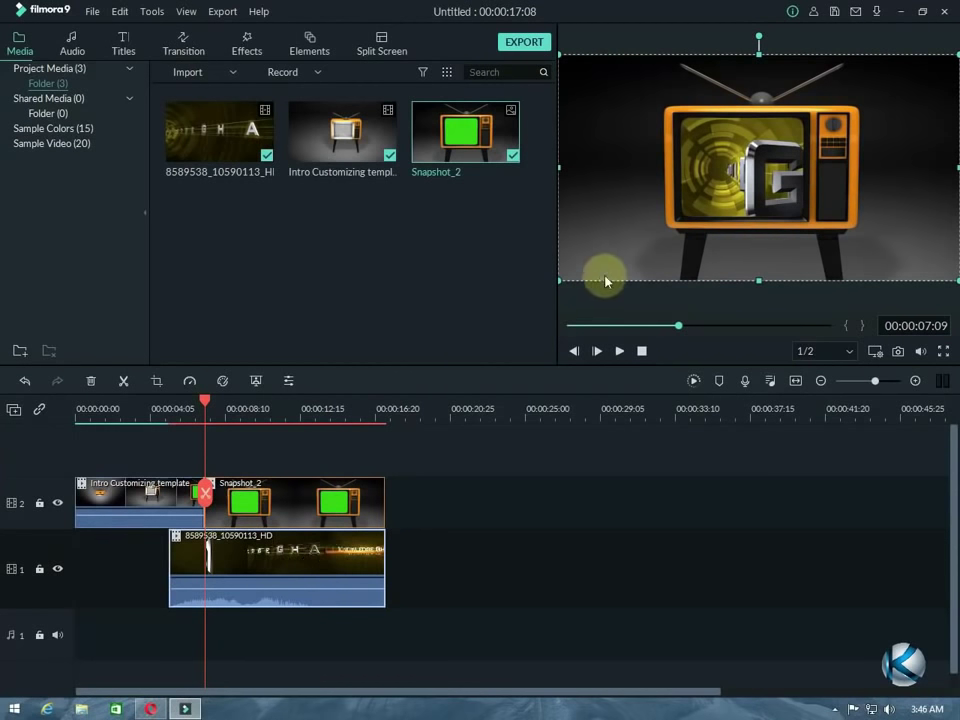
left_click_drag(952, 58, 678, 267)
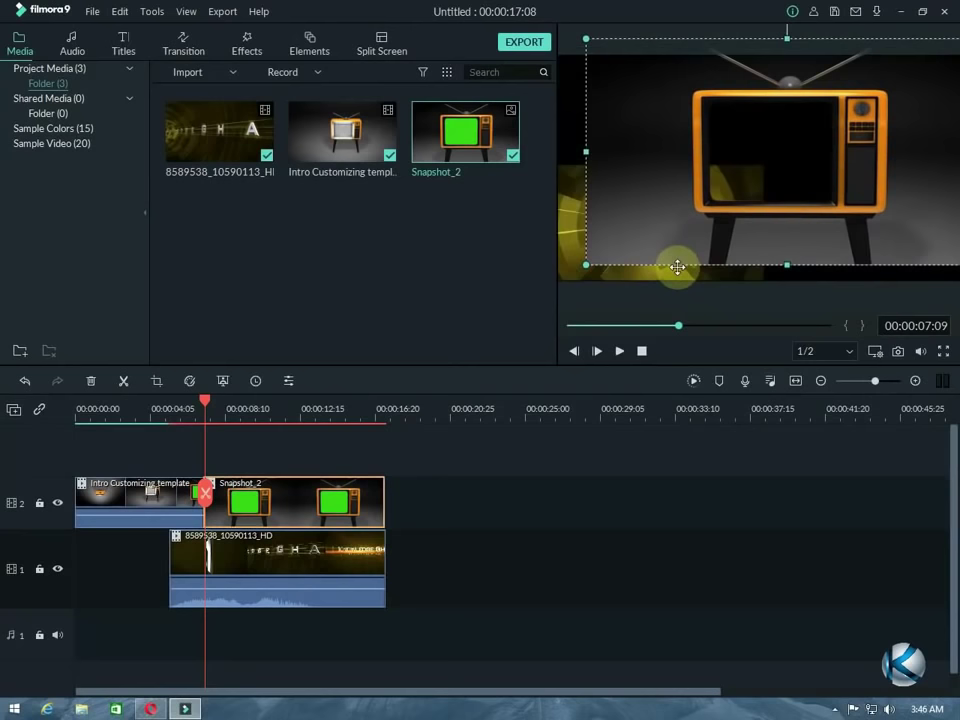
left_click_drag(676, 267, 677, 272)
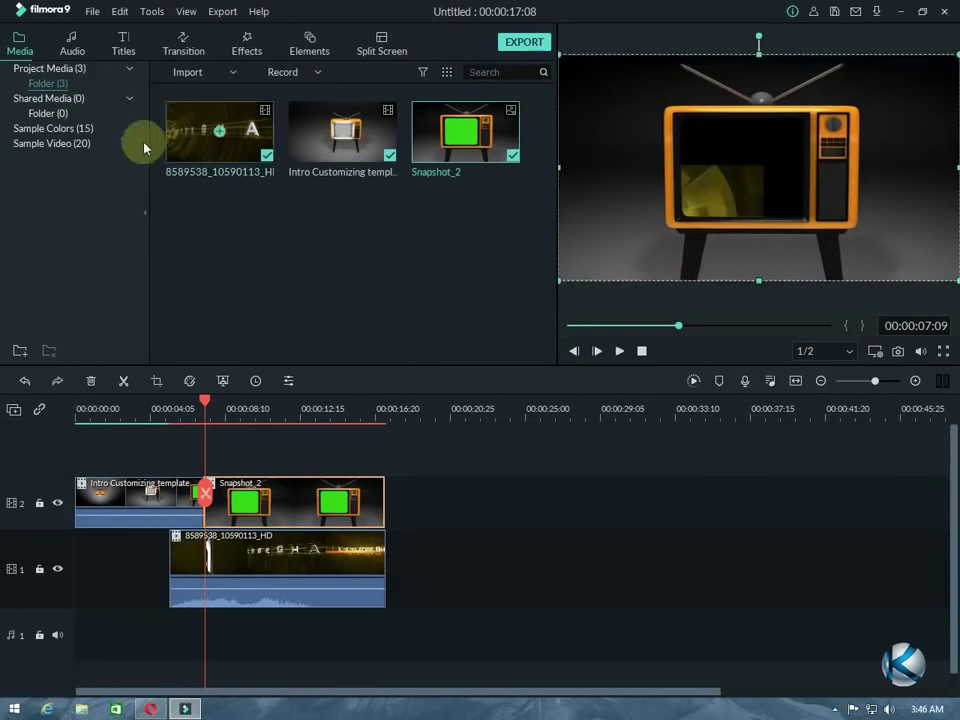
Move the 8589538_10590113_HD clip over the TV in the preview and resize its edges to fit the TV's screen opening.
left_click(318, 572)
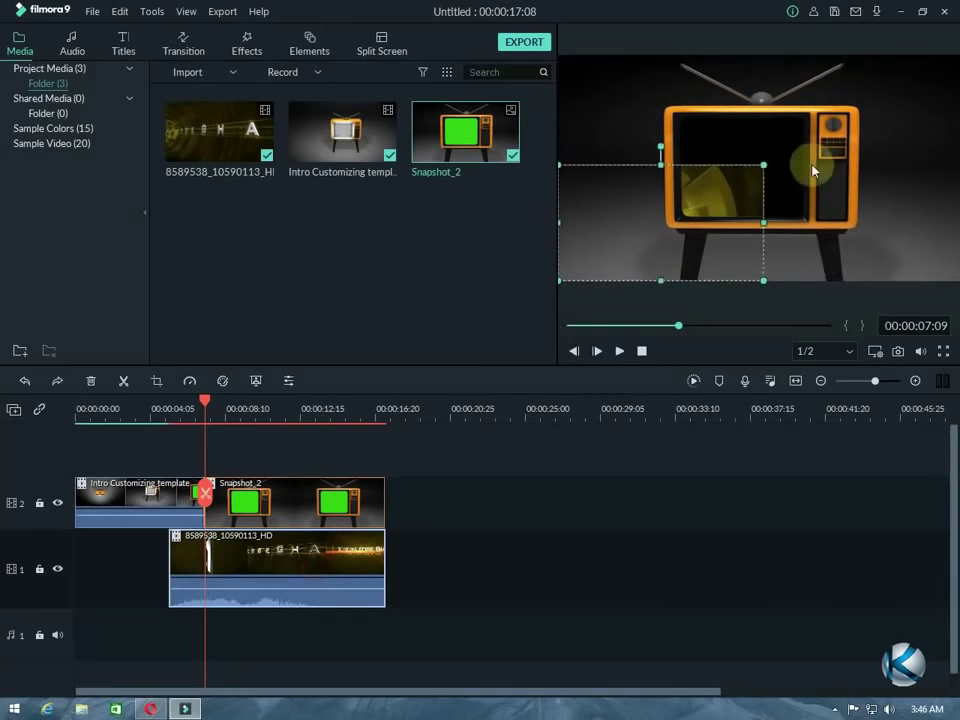
left_click_drag(725, 163, 762, 104)
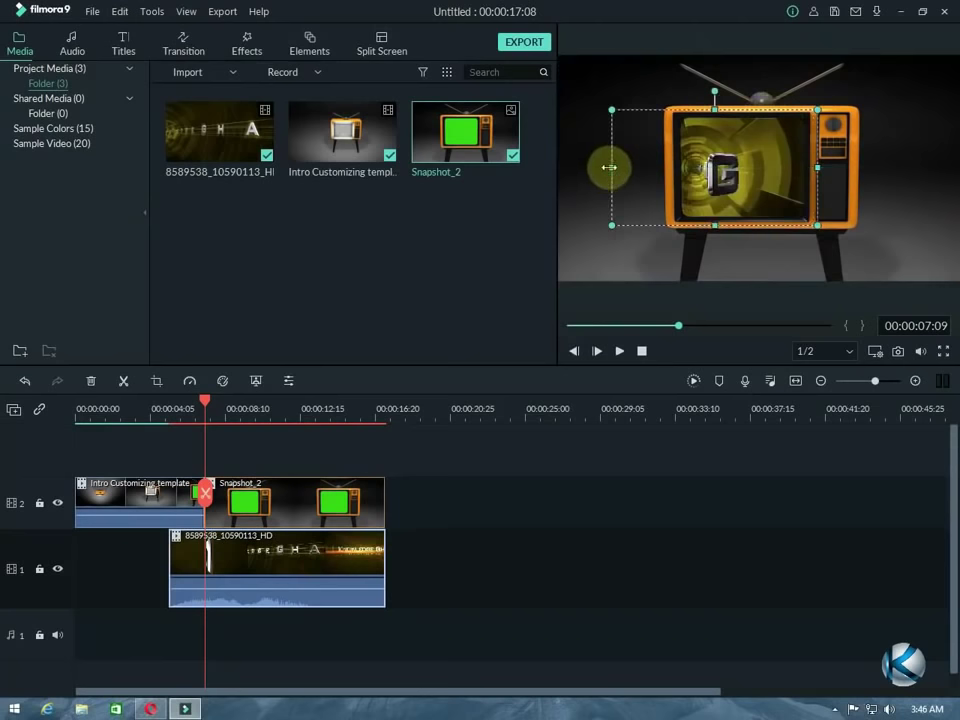
left_click_drag(611, 169, 680, 172)
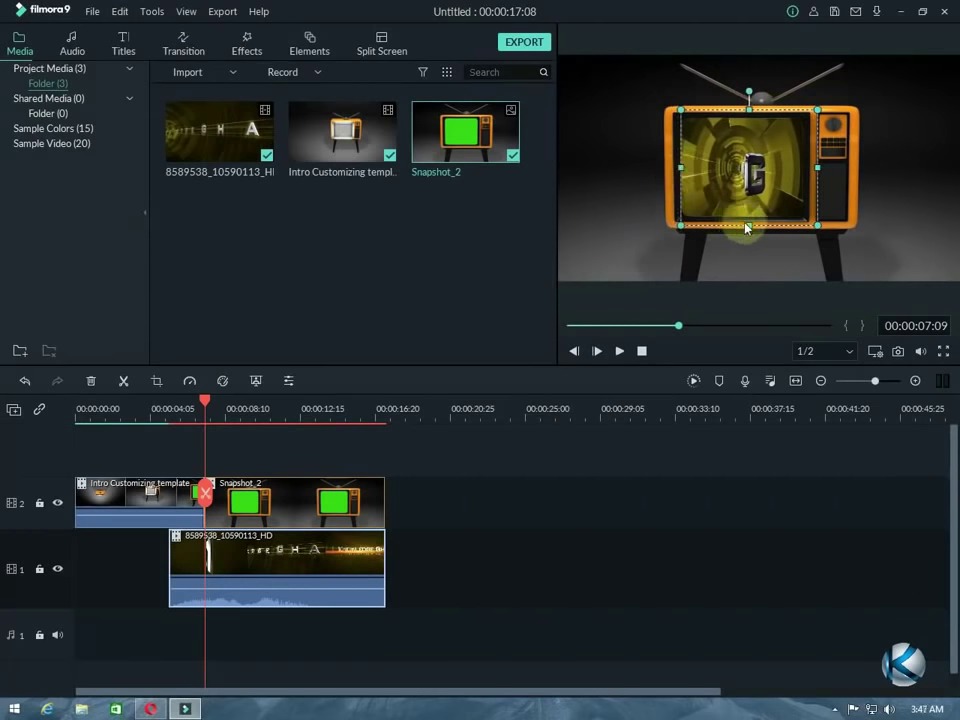
left_click_drag(747, 220, 748, 214)
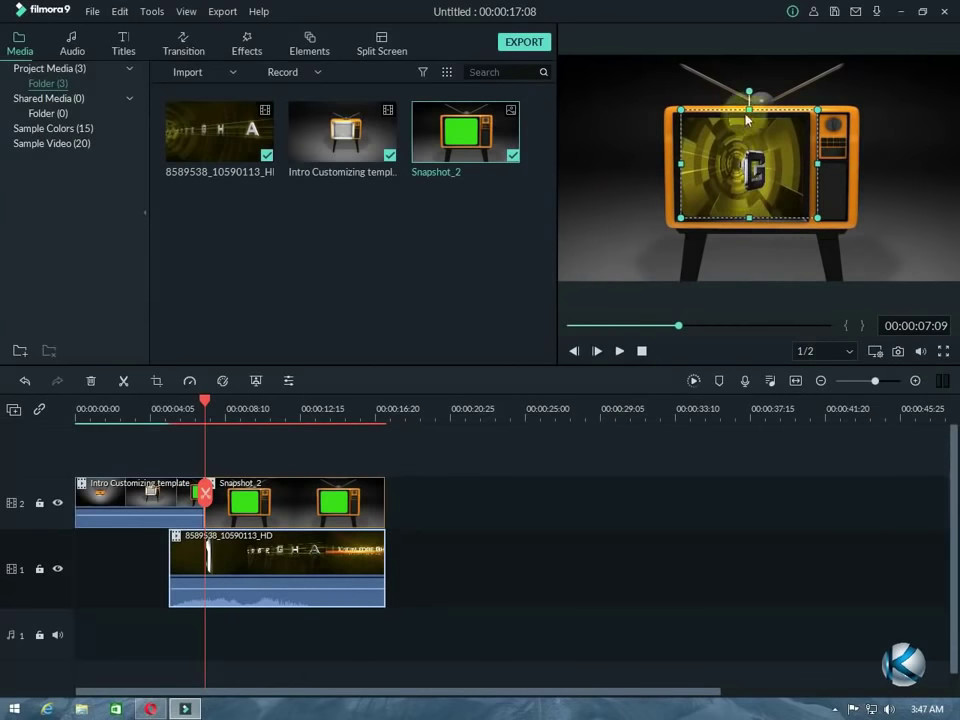
left_click_drag(749, 108, 749, 119)
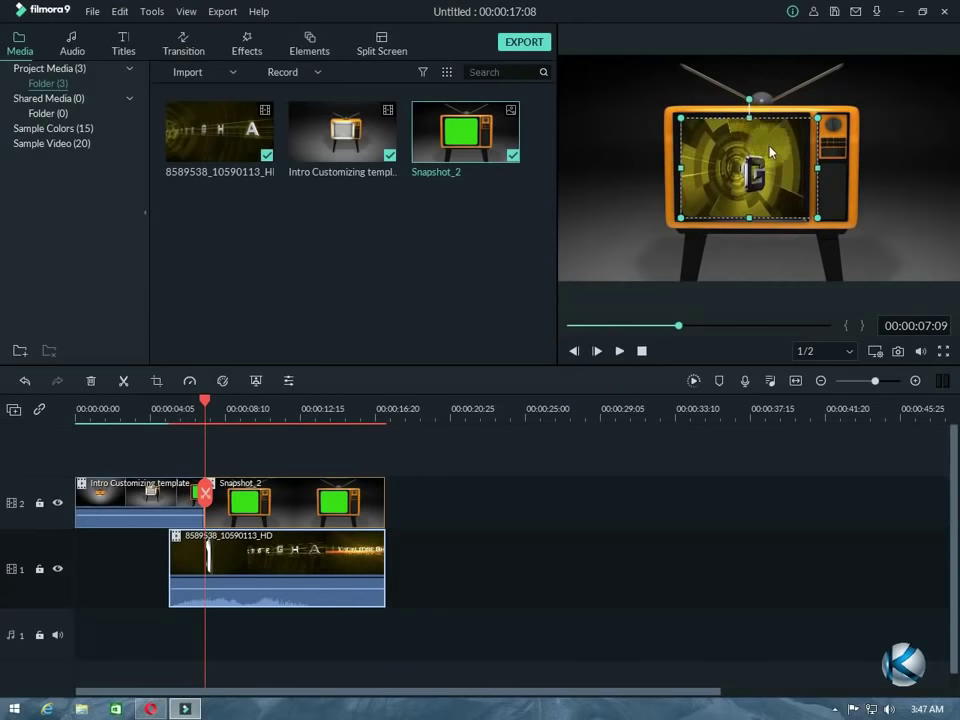
mouse_move(815, 169)
left_mouse_down()
mouse_move(794, 168)
mouse_move(802, 168)
left_mouse_up()
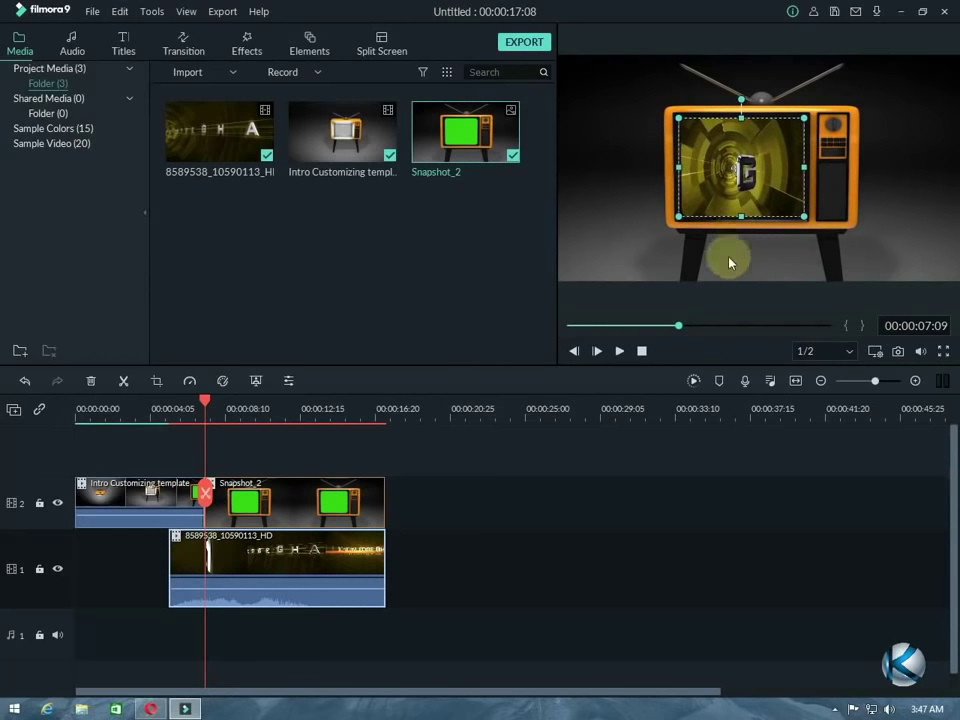
left_click_drag(679, 168, 682, 169)
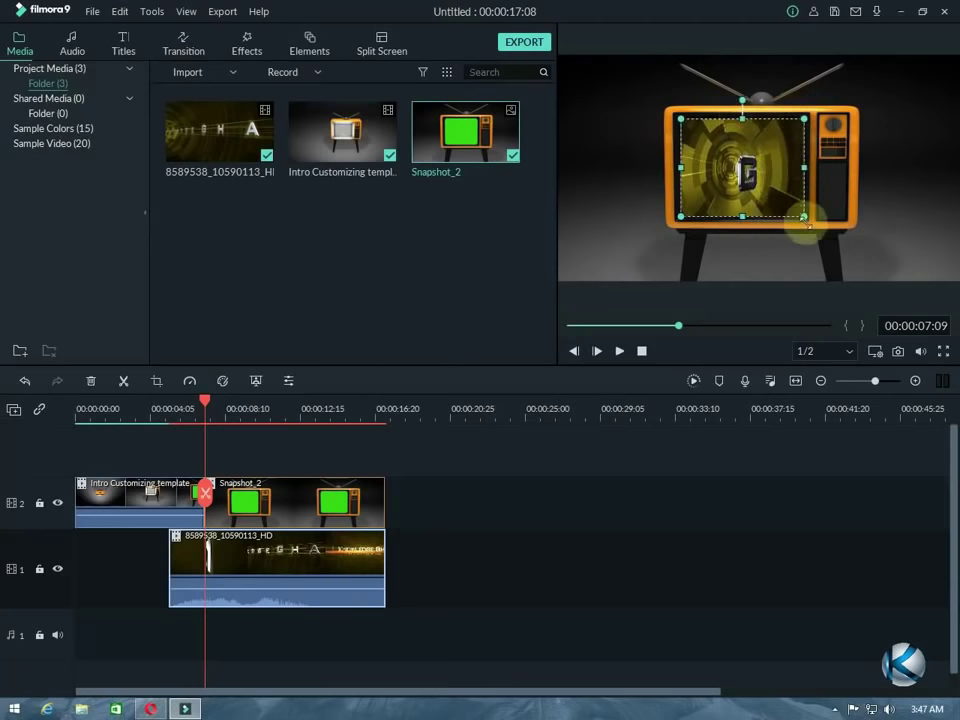
left_click(837, 296)
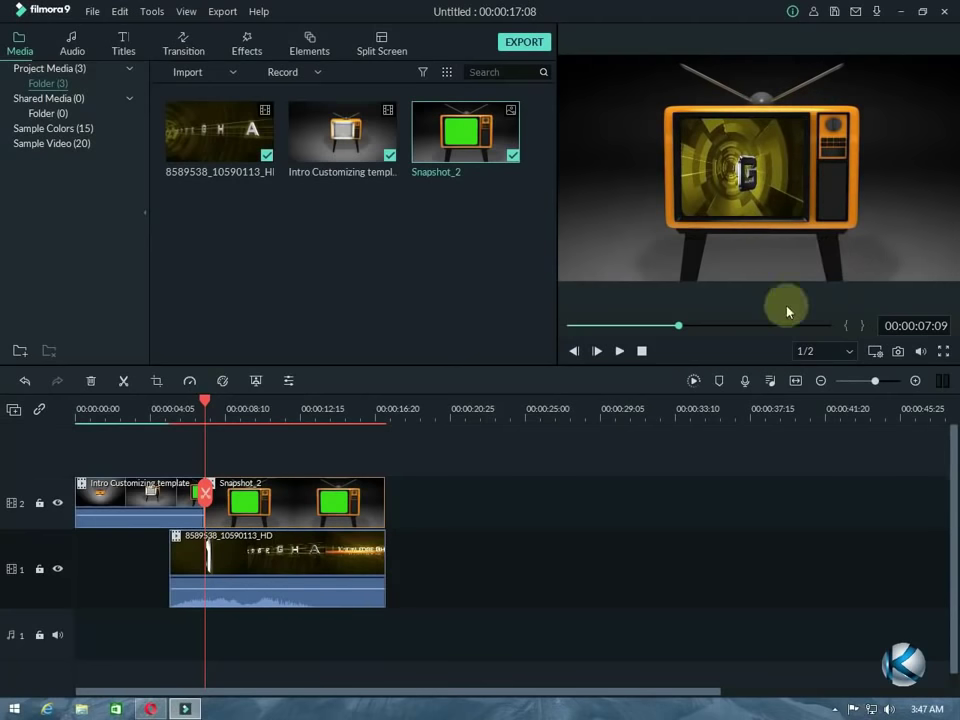
Render the timeline preview, play the whole intro full screen from the start, and exit full screen.
left_click(694, 381)
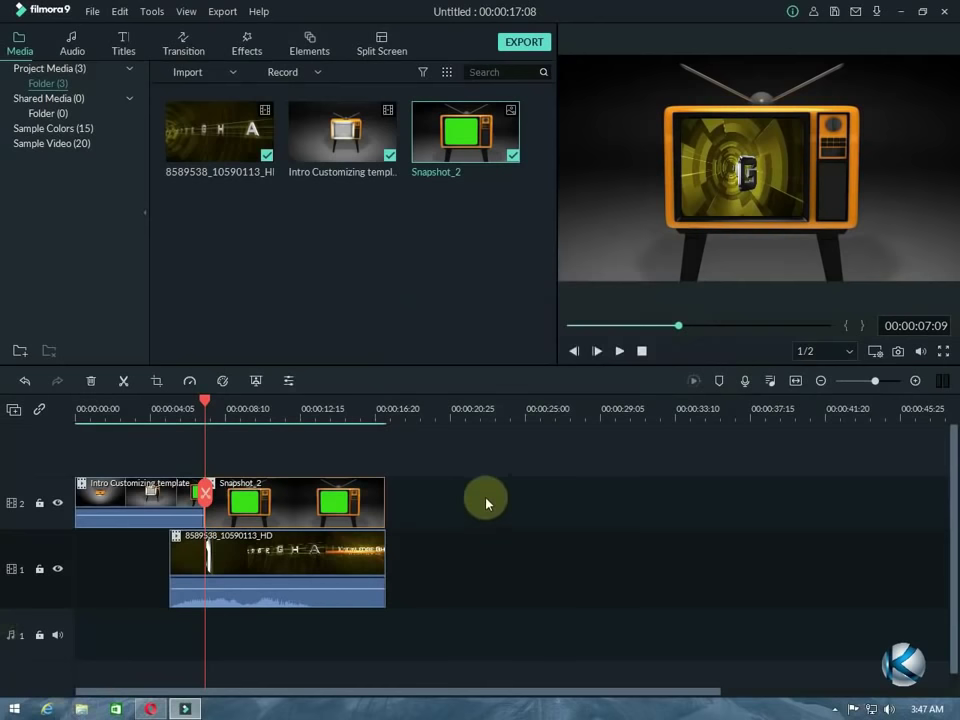
left_click(943, 352)
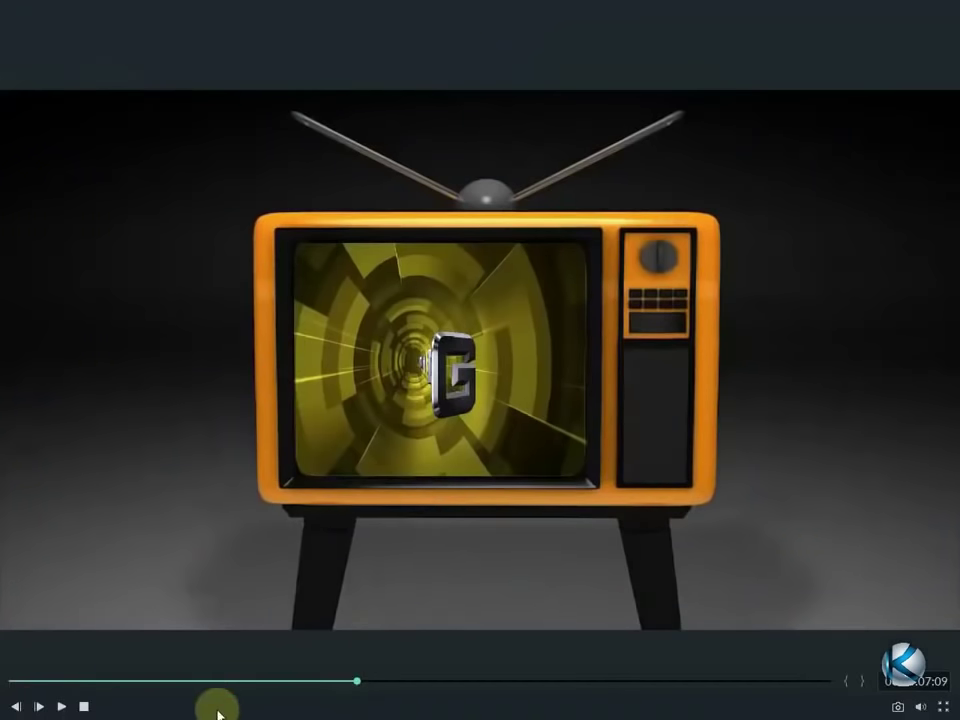
left_click_drag(203, 680, 4, 681)
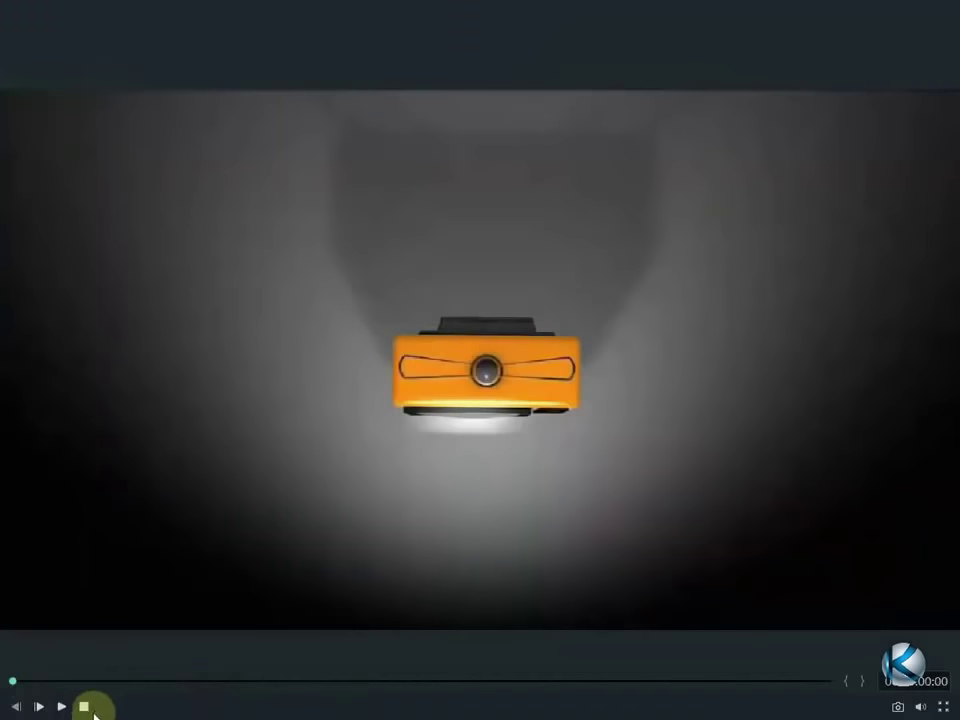
left_click(63, 707)
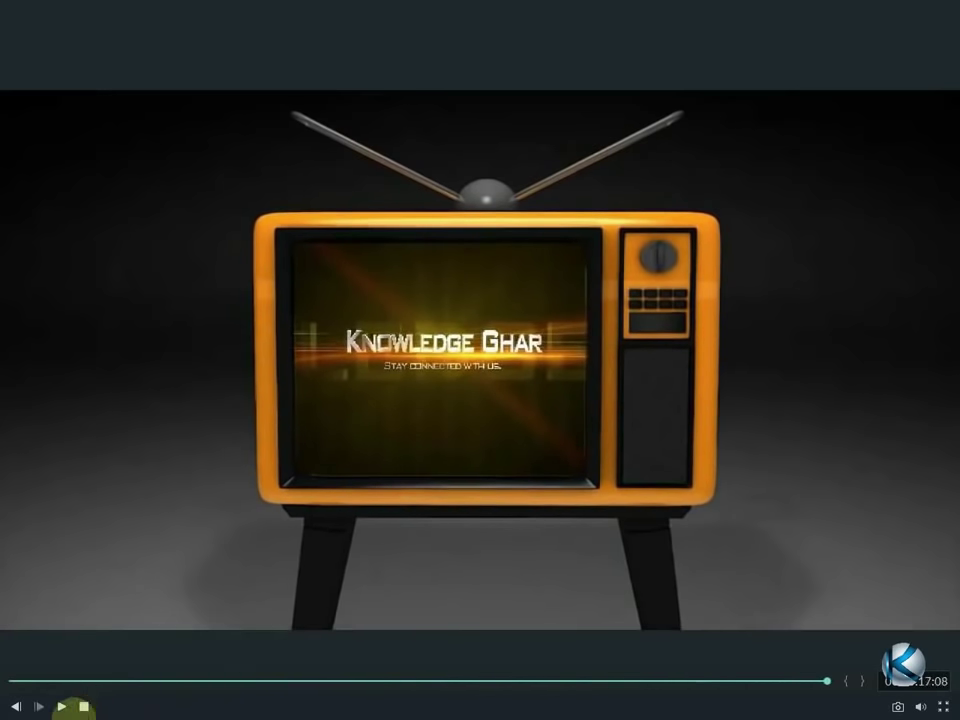
left_click(940, 707)
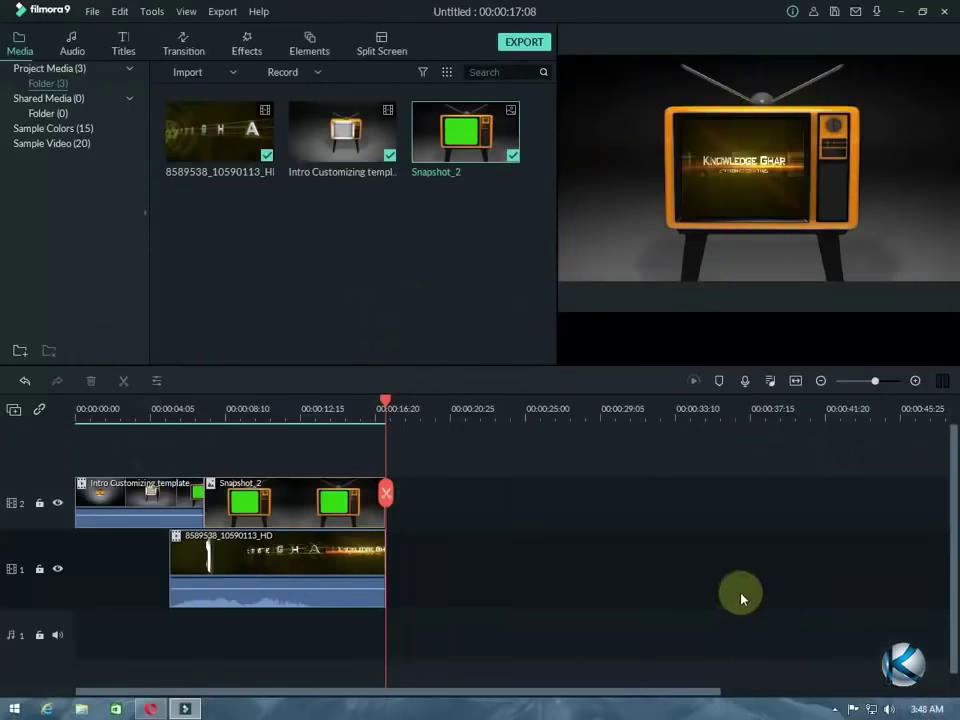
Zoom the timeline to spread out the clips and move the playhead to 00:00:06:24, near the end of the template clip.
left_click(839, 382)
left_click_drag(841, 386, 867, 395)
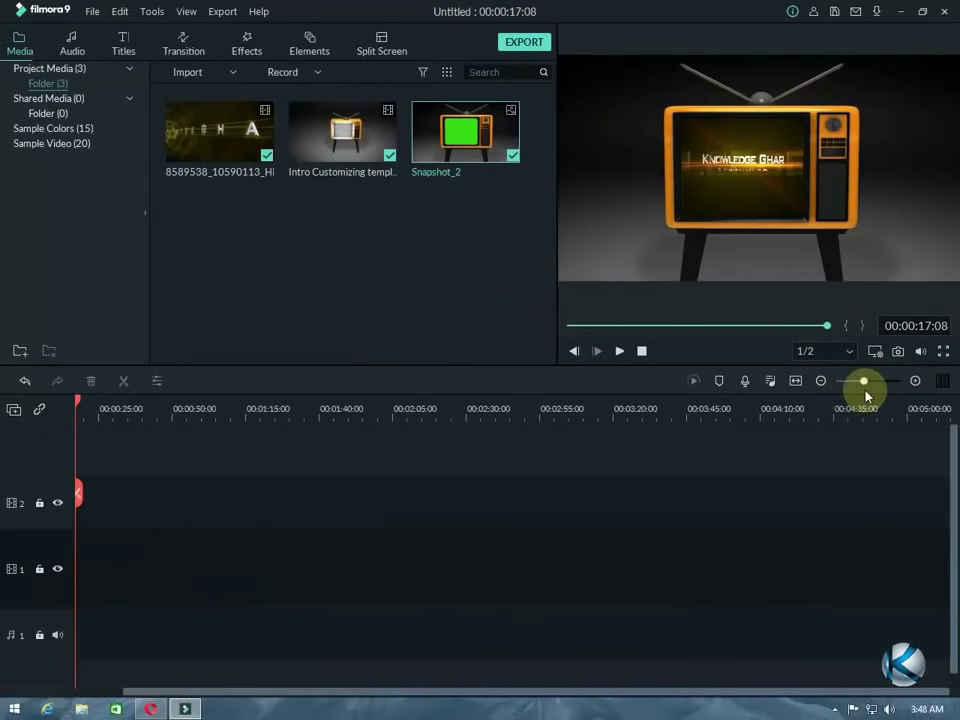
left_click_drag(637, 690, 456, 595)
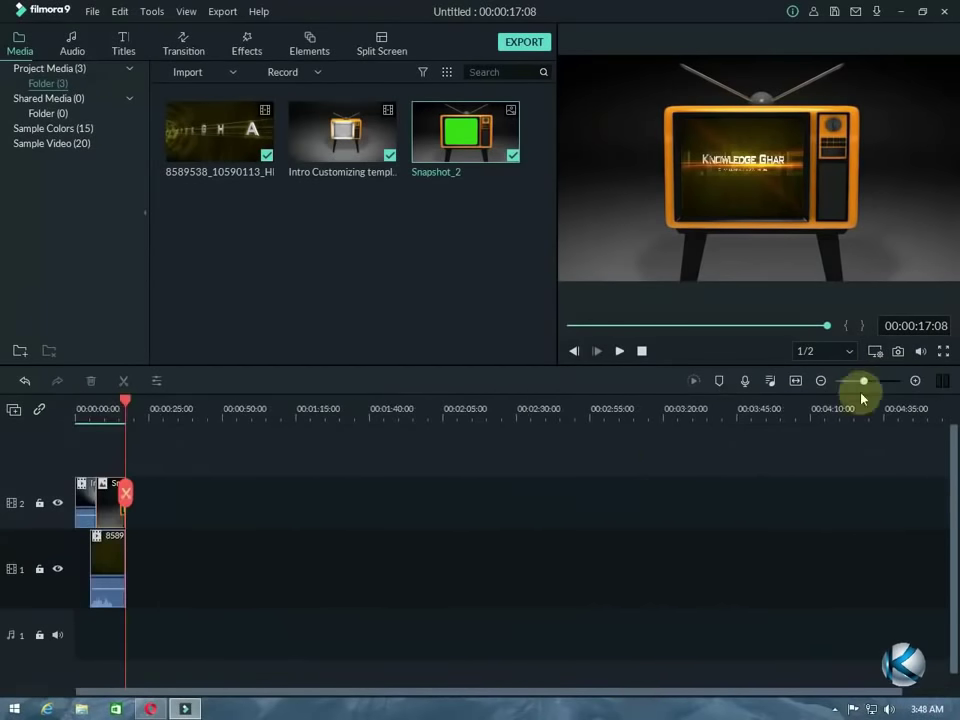
left_click_drag(864, 381, 870, 381)
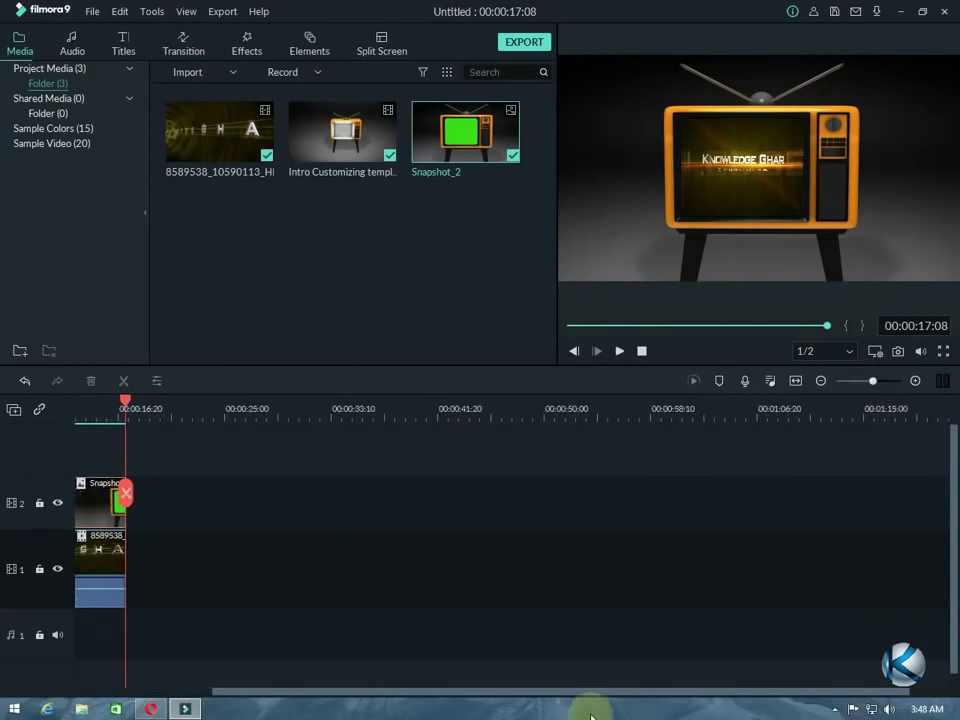
left_click_drag(589, 696, 414, 696)
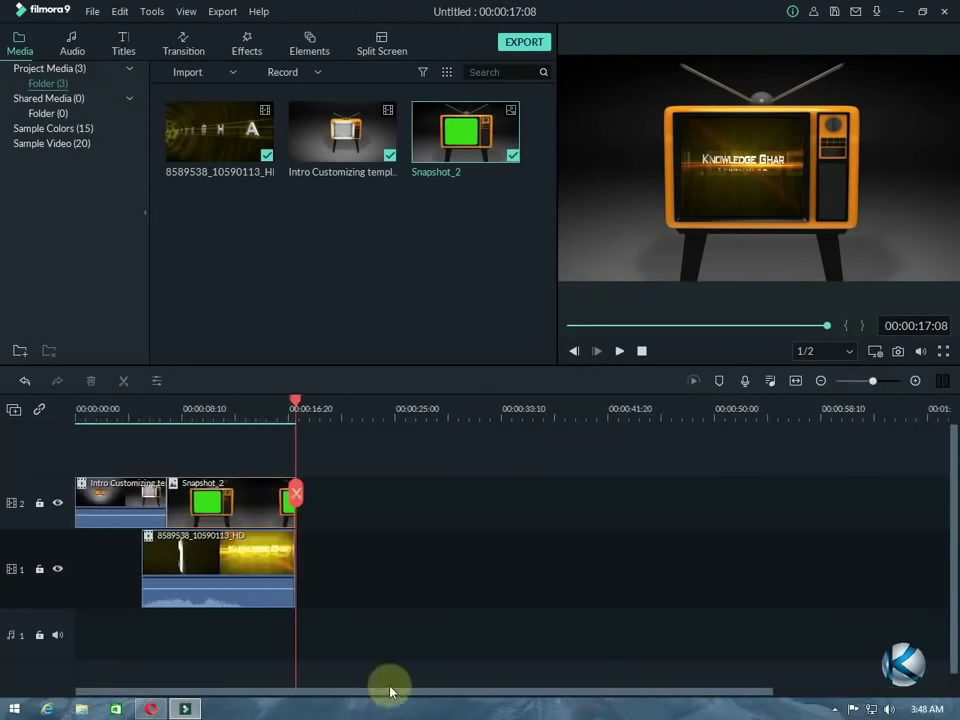
left_click_drag(295, 405, 77, 405)
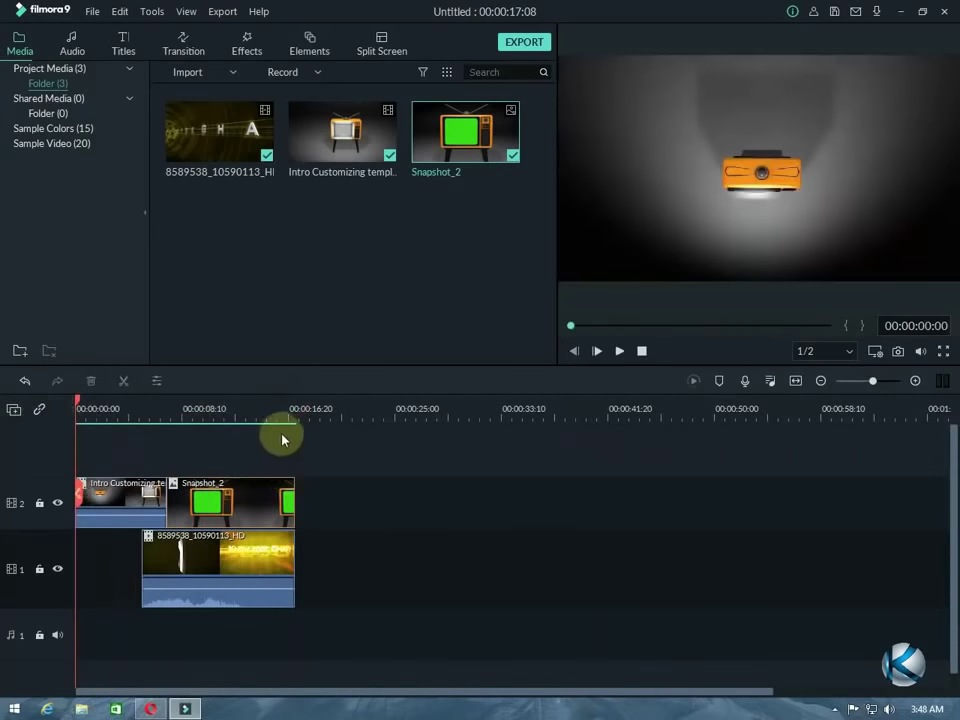
left_click_drag(283, 420, 557, 412)
left_click_drag(722, 324, 672, 328)
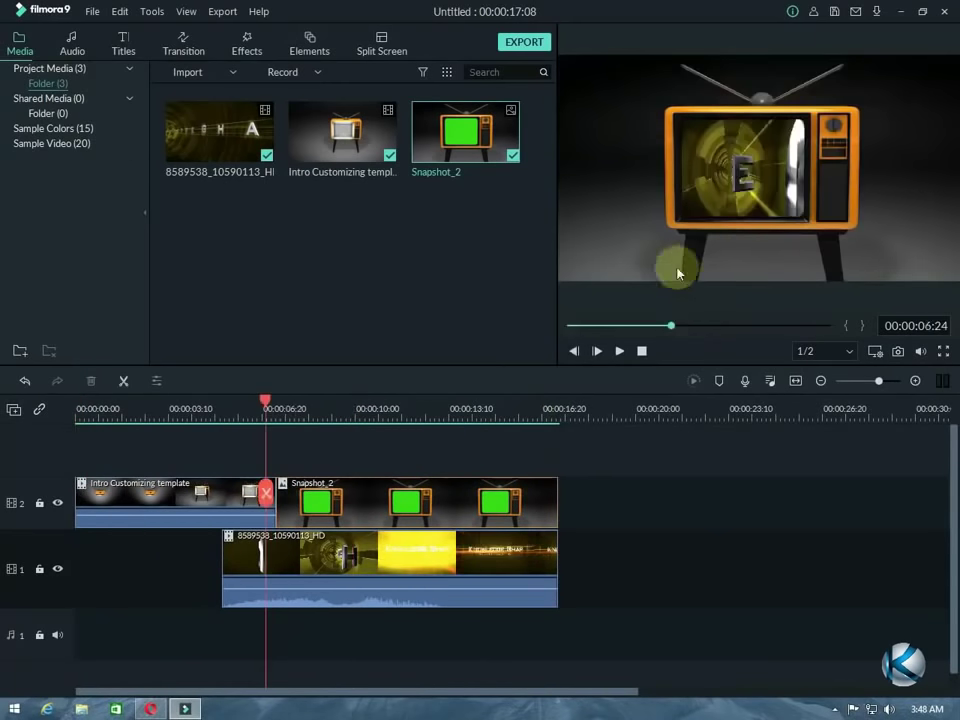
left_click(233, 155)
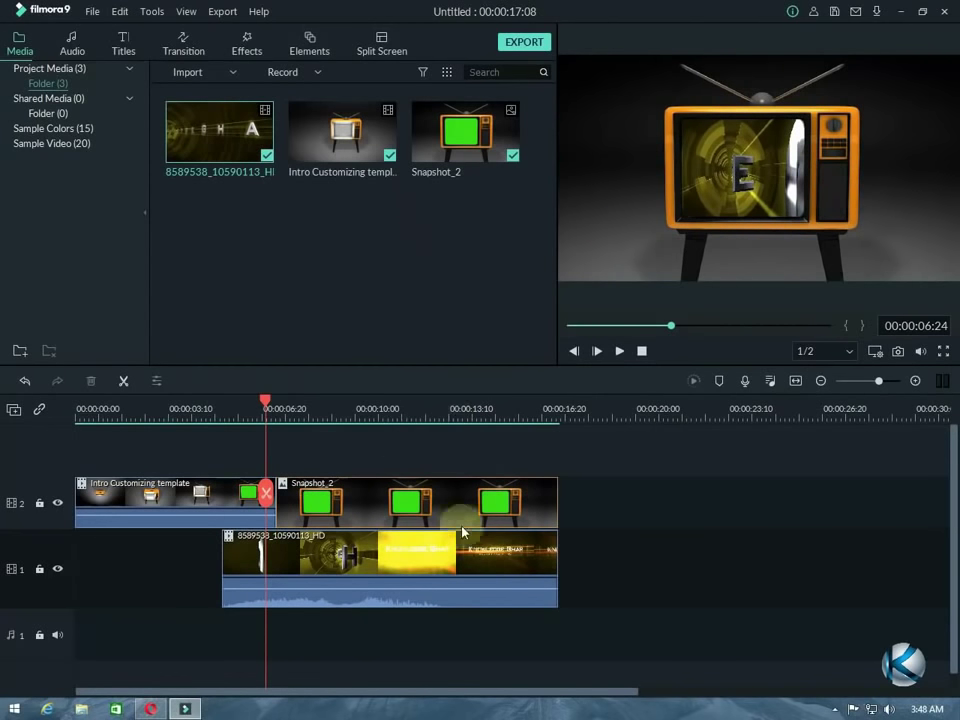
left_click_drag(612, 520, 606, 553)
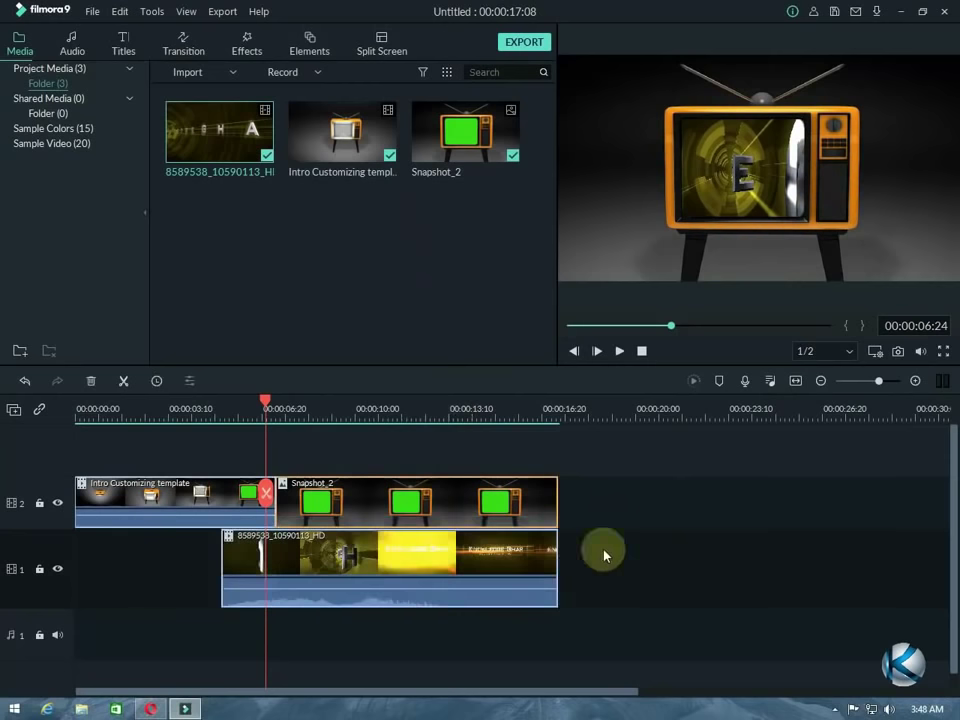
left_click(664, 507)
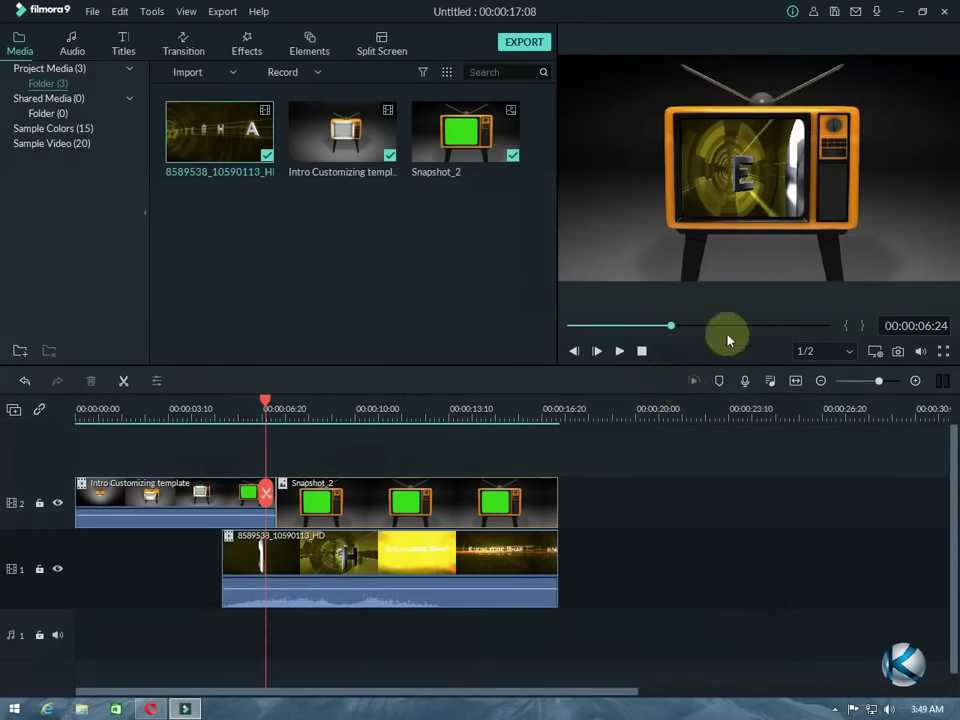
left_click(898, 15)
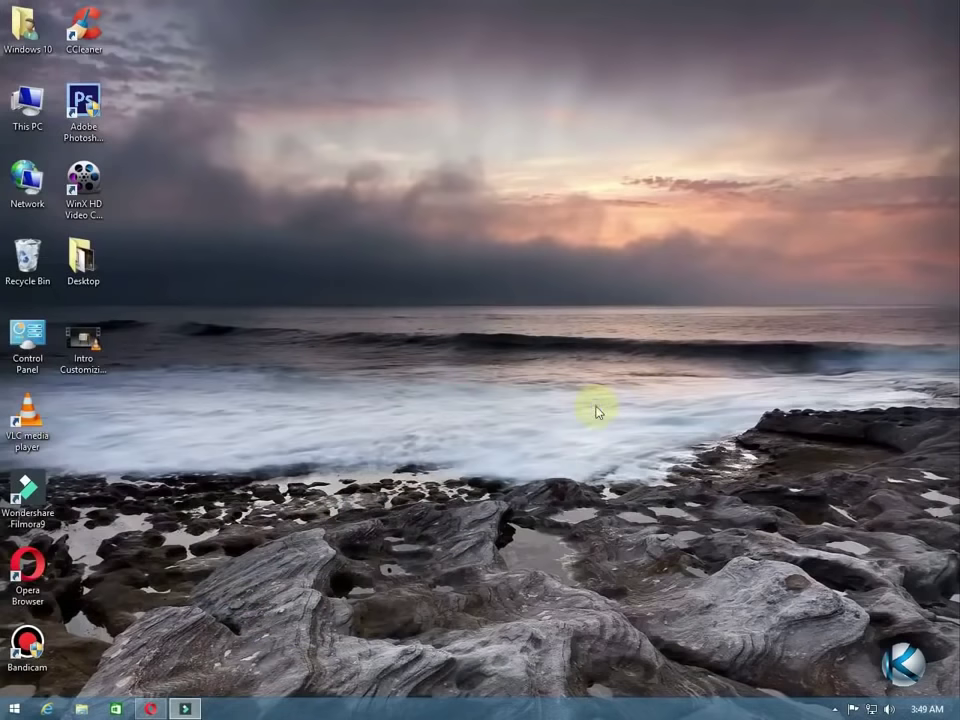
right_click(613, 410)
left_click(632, 449)
left_click(184, 708)
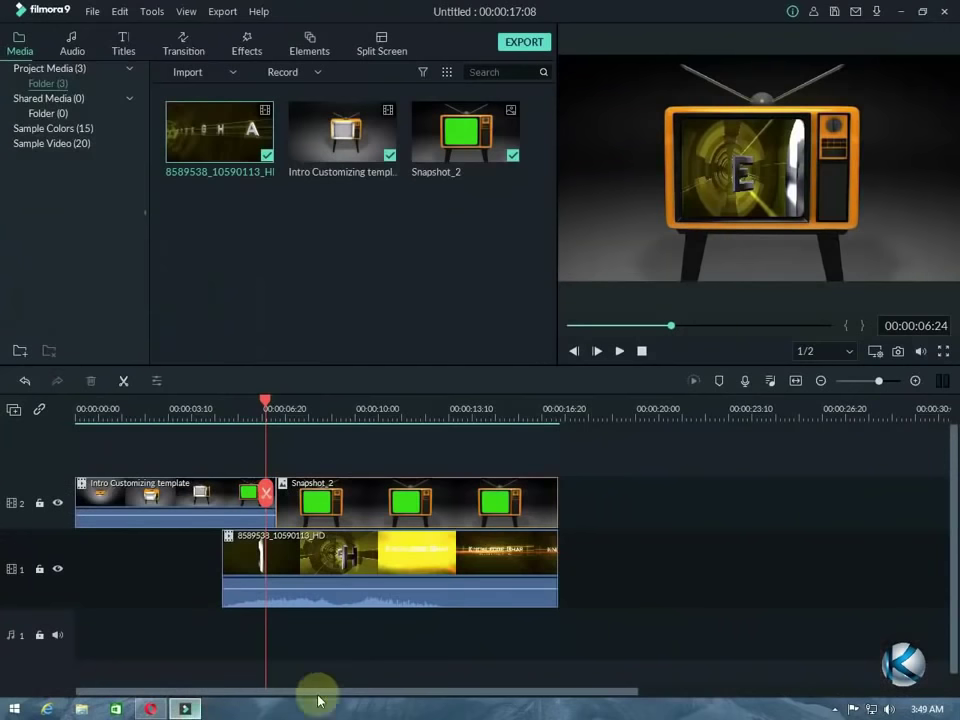
left_click_drag(612, 487, 75, 636)
left_click(744, 530)
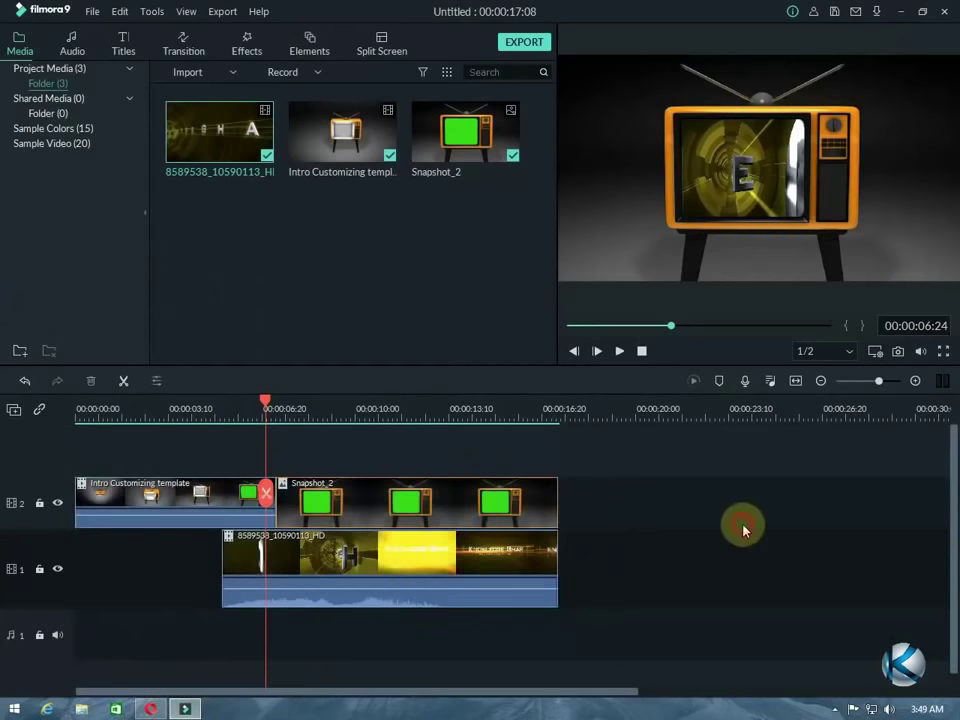
Start a local MP4 export, name the file Intro, and choose the Desktop as the save folder.
left_click(525, 42)
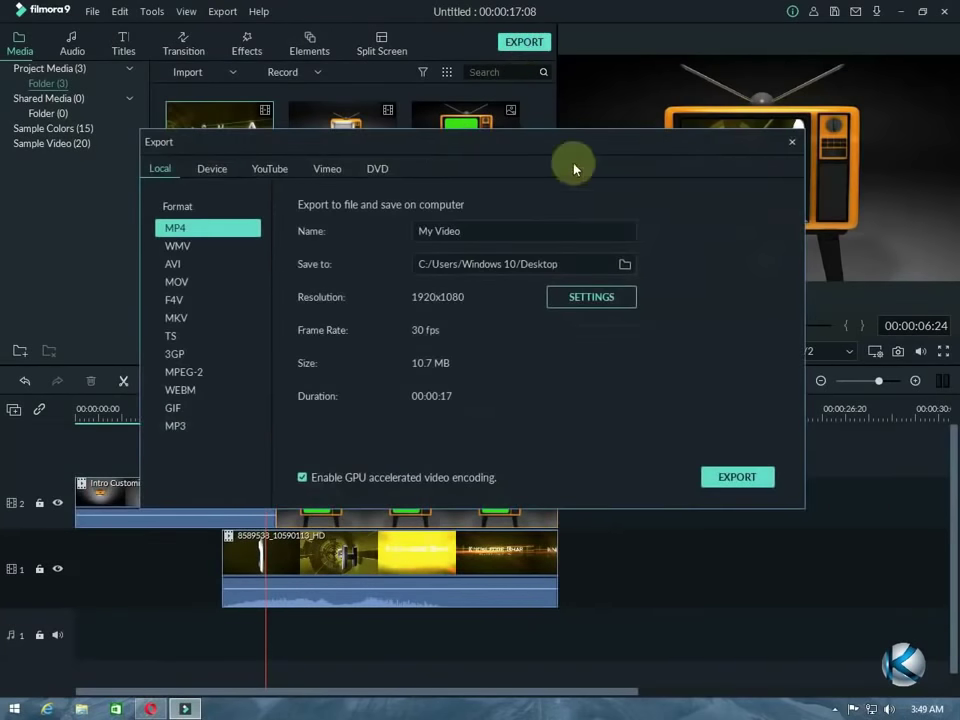
left_click_drag(480, 231, 339, 240)
type("Intro")
left_click(624, 266)
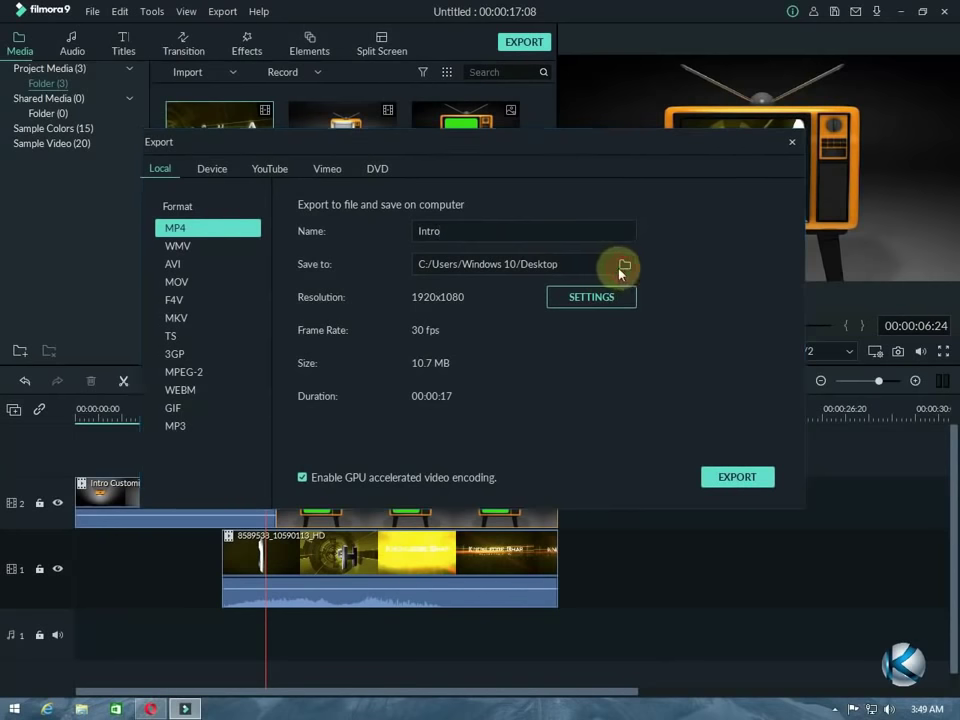
left_click(177, 237)
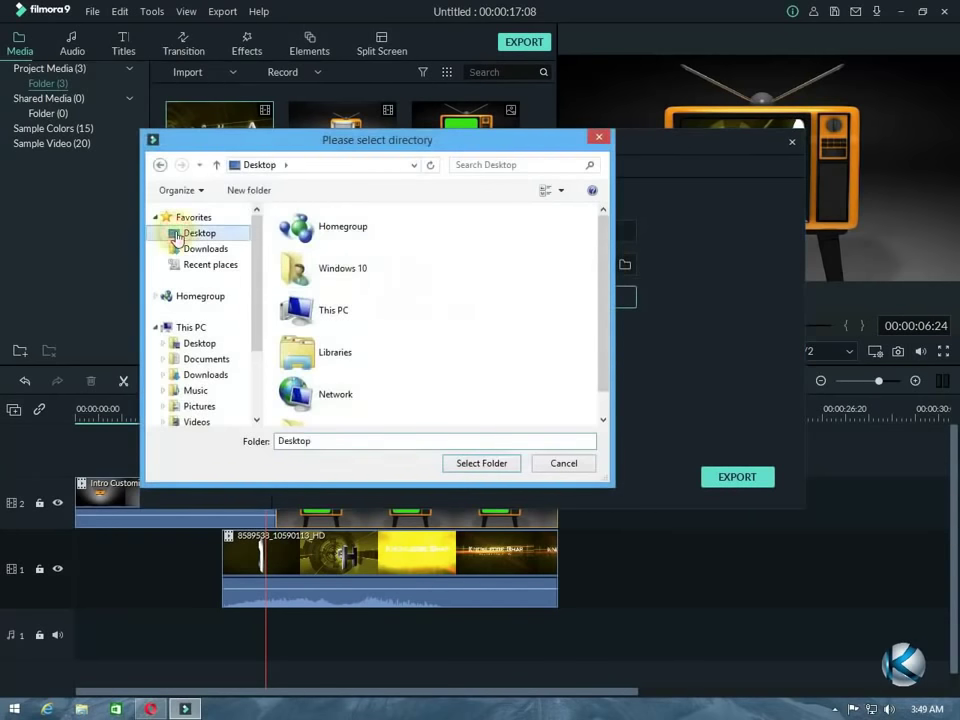
left_click(492, 462)
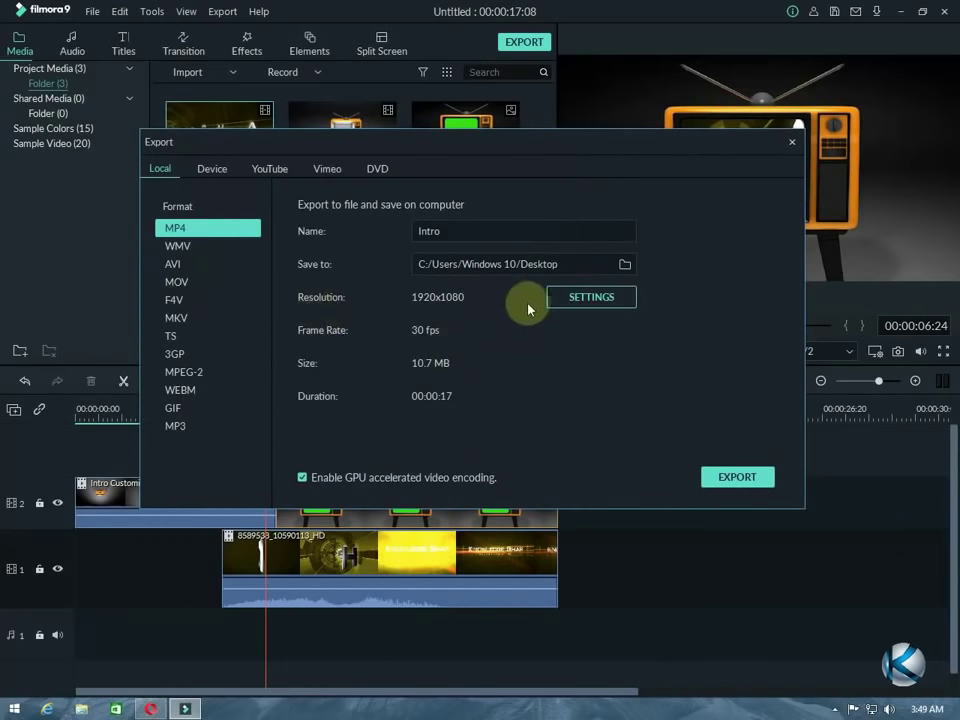
Set the export video to Best quality with the H.264 encoder, 1920x1080 resolution and a 10000 kbps bit rate.
left_click(587, 305)
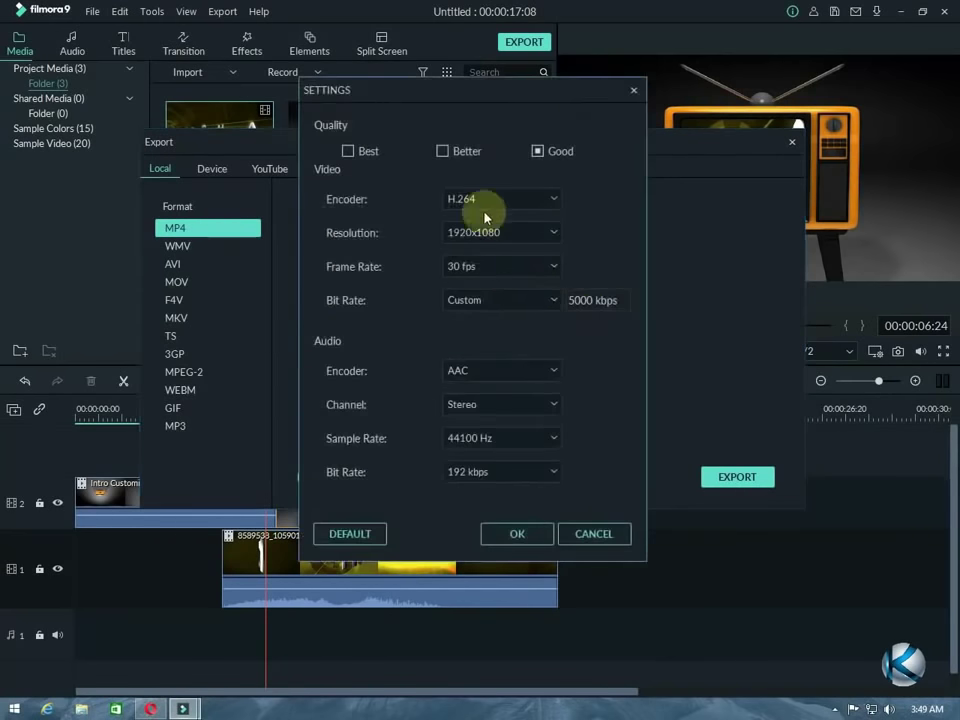
left_click(632, 90)
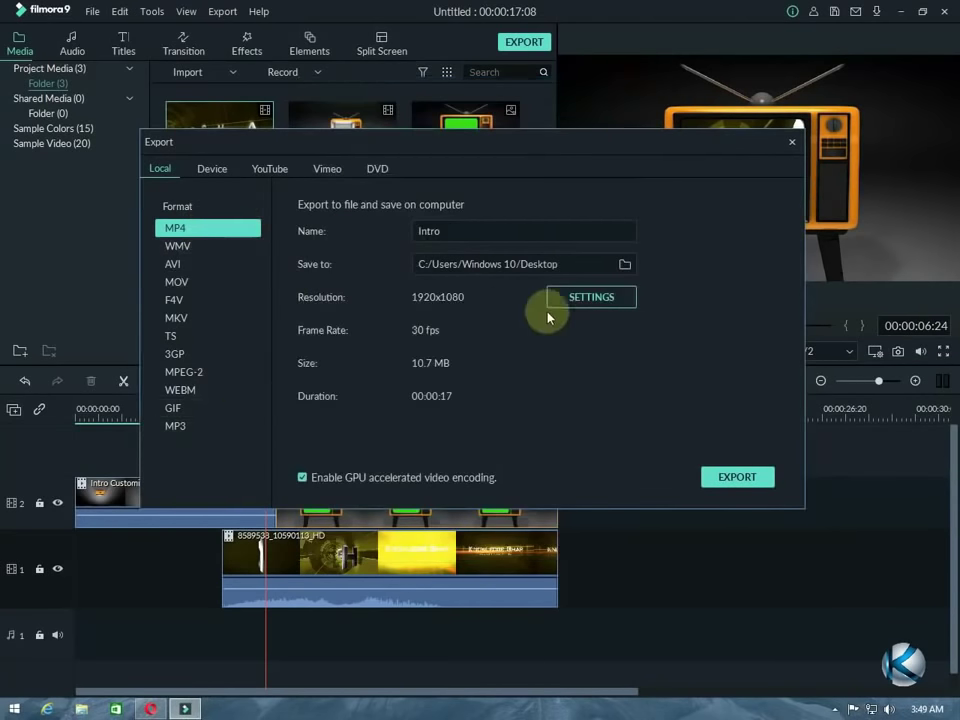
left_click(583, 300)
left_click(513, 203)
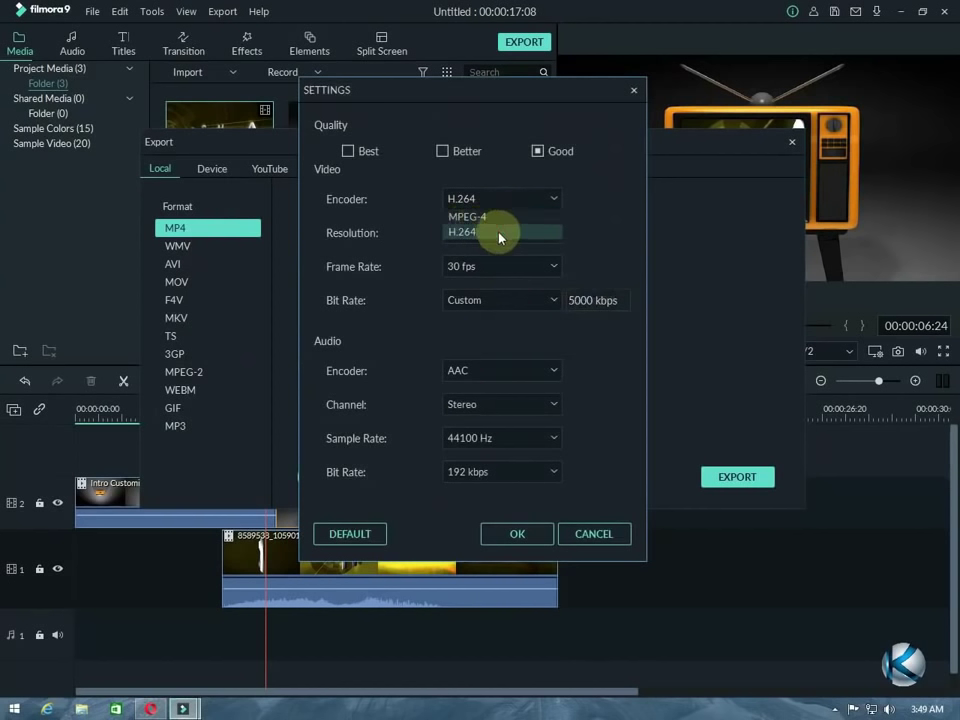
left_click(500, 233)
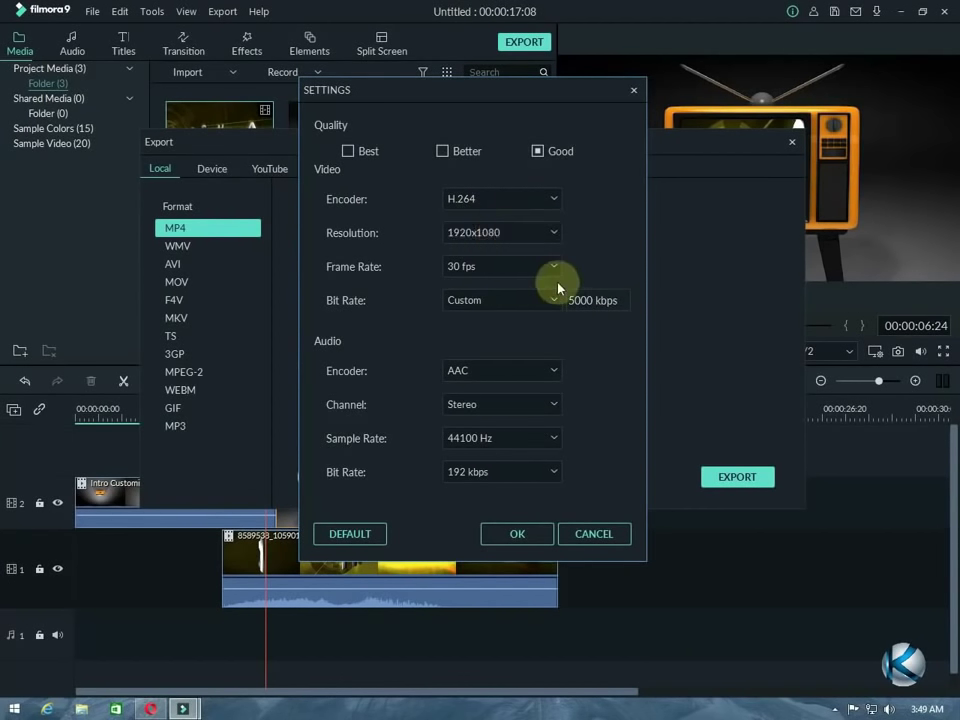
left_click(352, 154)
left_click(490, 236)
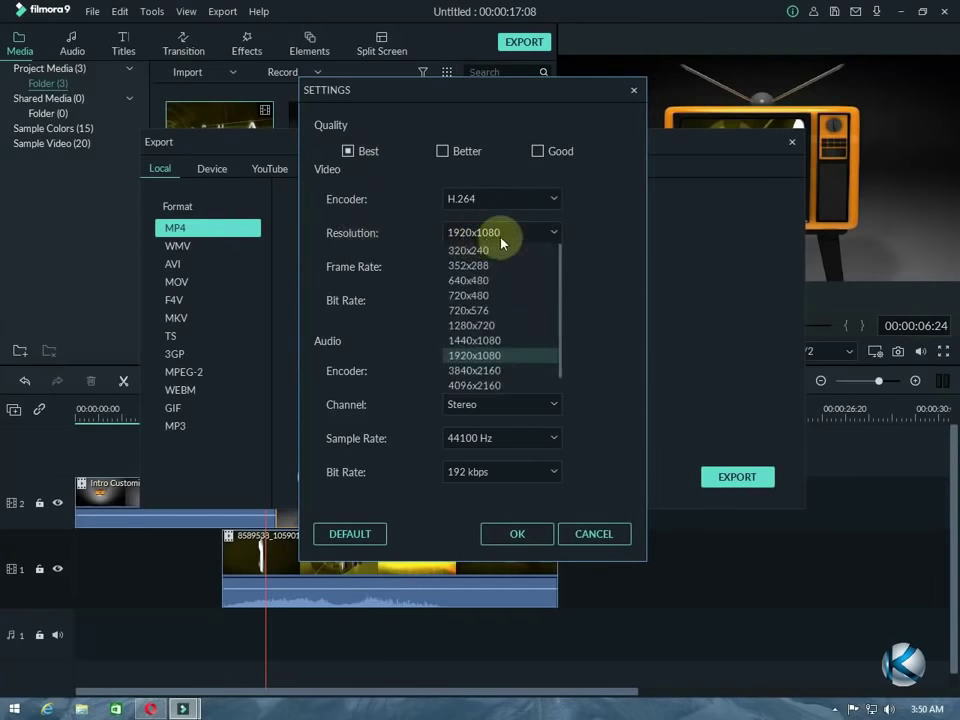
left_click(522, 358)
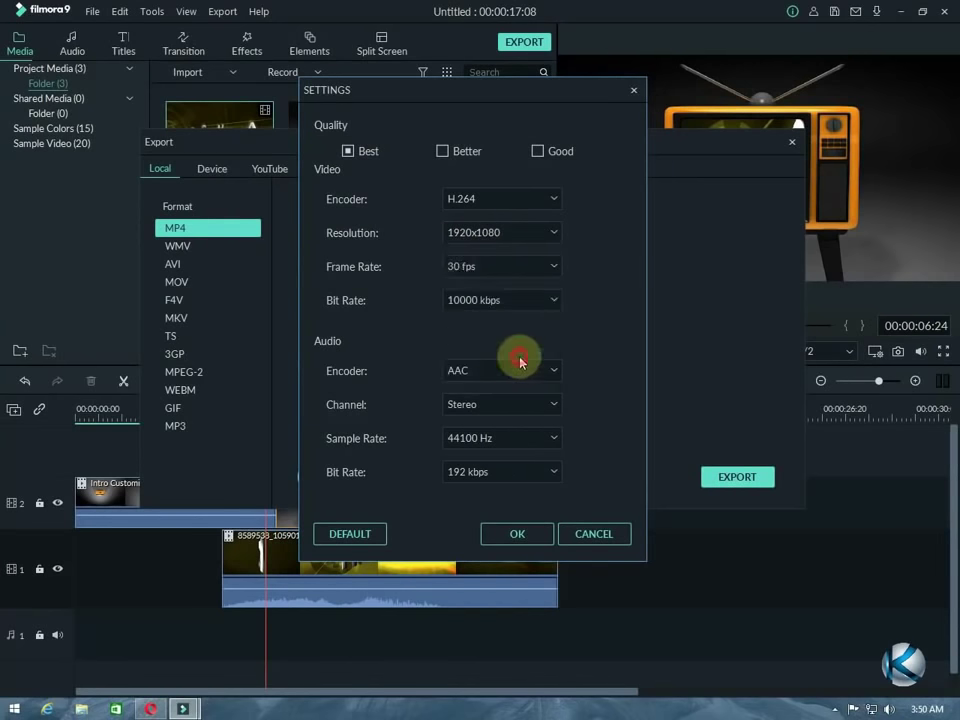
left_click(553, 303)
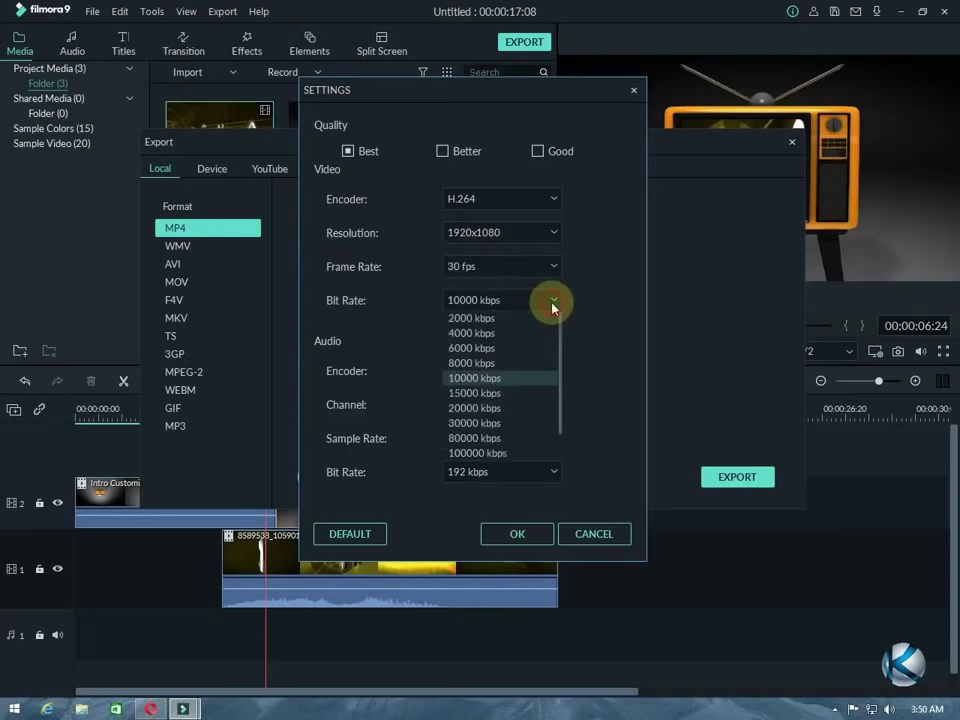
left_click(493, 379)
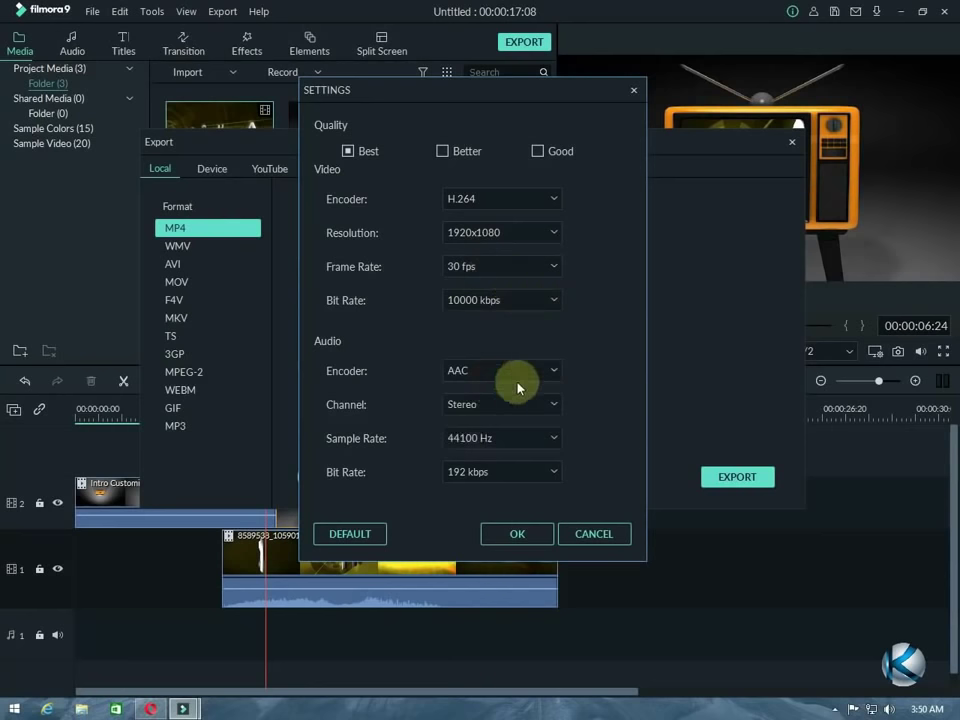
Keep the export audio at AAC, Stereo, 44100 Hz and 192 kbps, and accept the export settings.
left_click(489, 377)
left_click(481, 376)
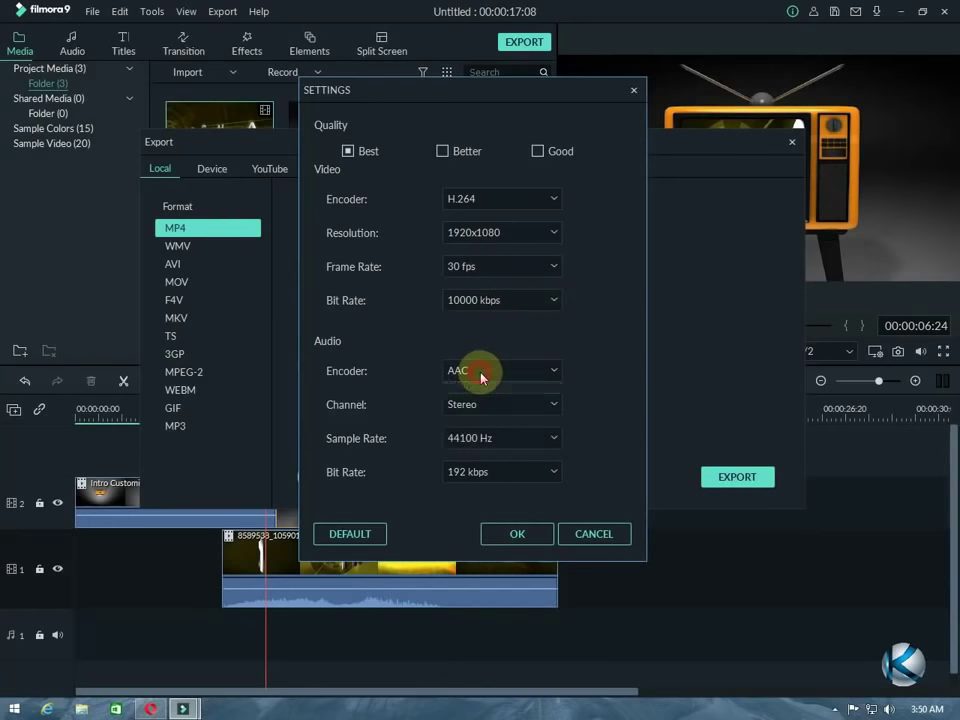
left_click(487, 406)
left_click(485, 405)
left_click(482, 404)
left_click(482, 404)
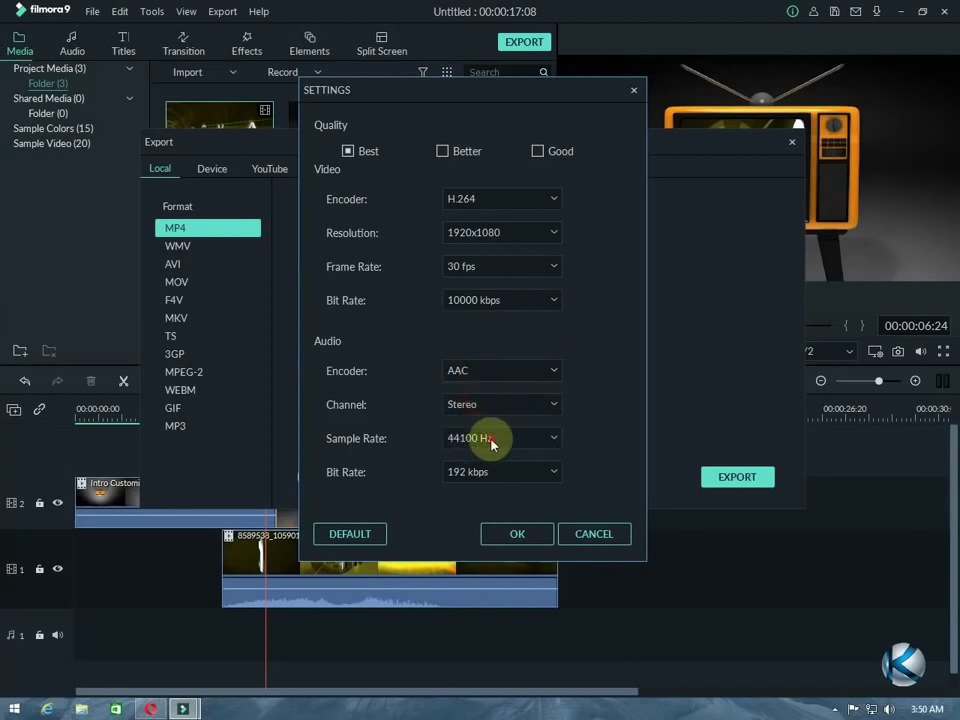
left_click(492, 441)
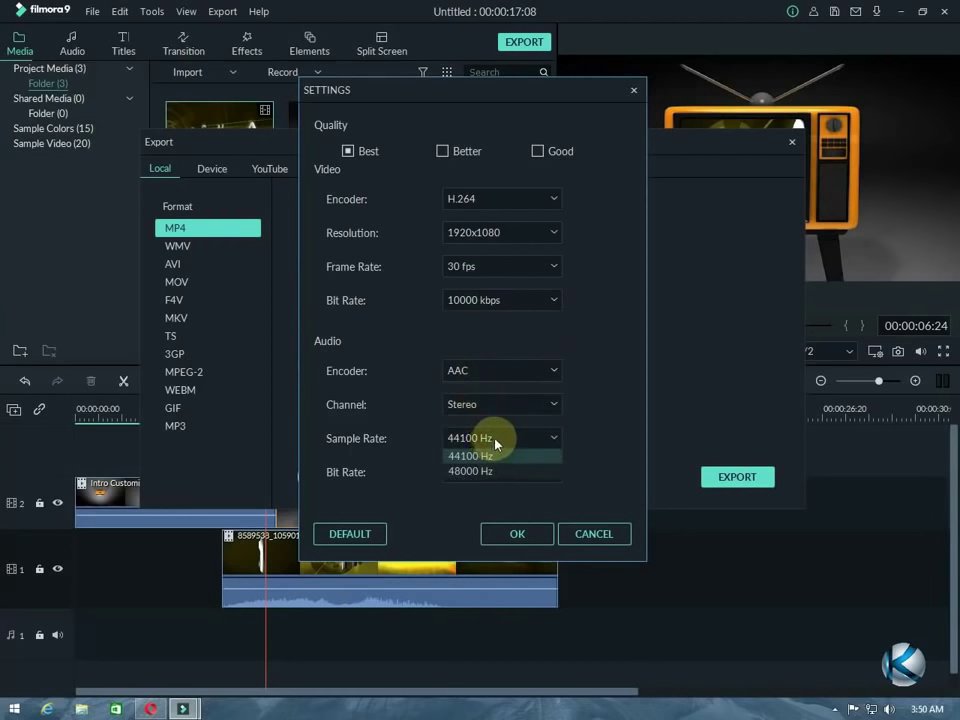
left_click(495, 440)
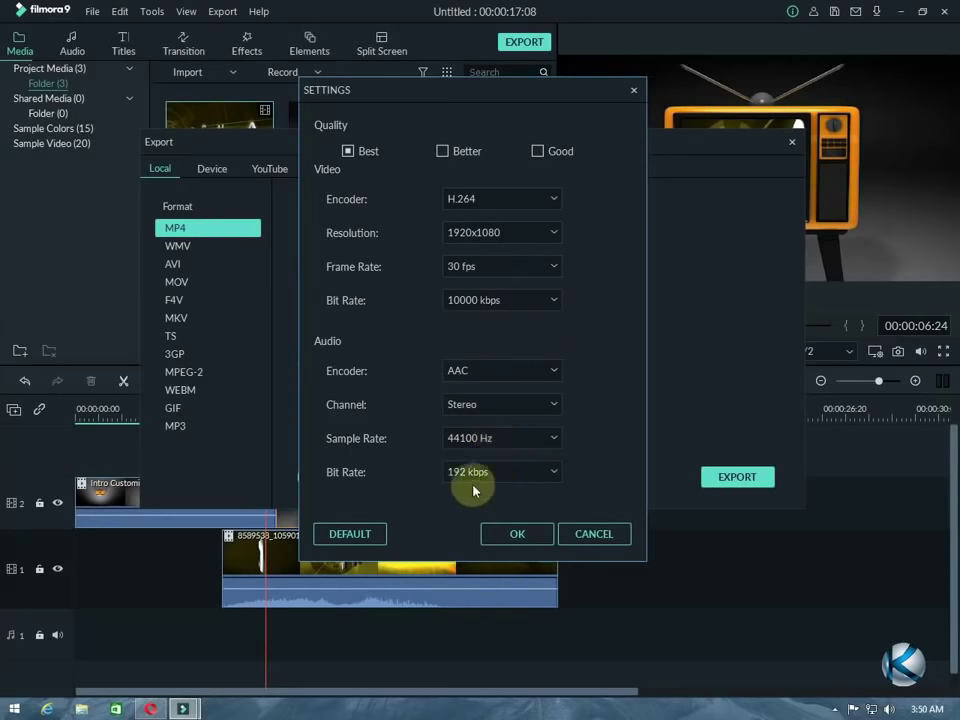
left_click(447, 476)
left_click(489, 474)
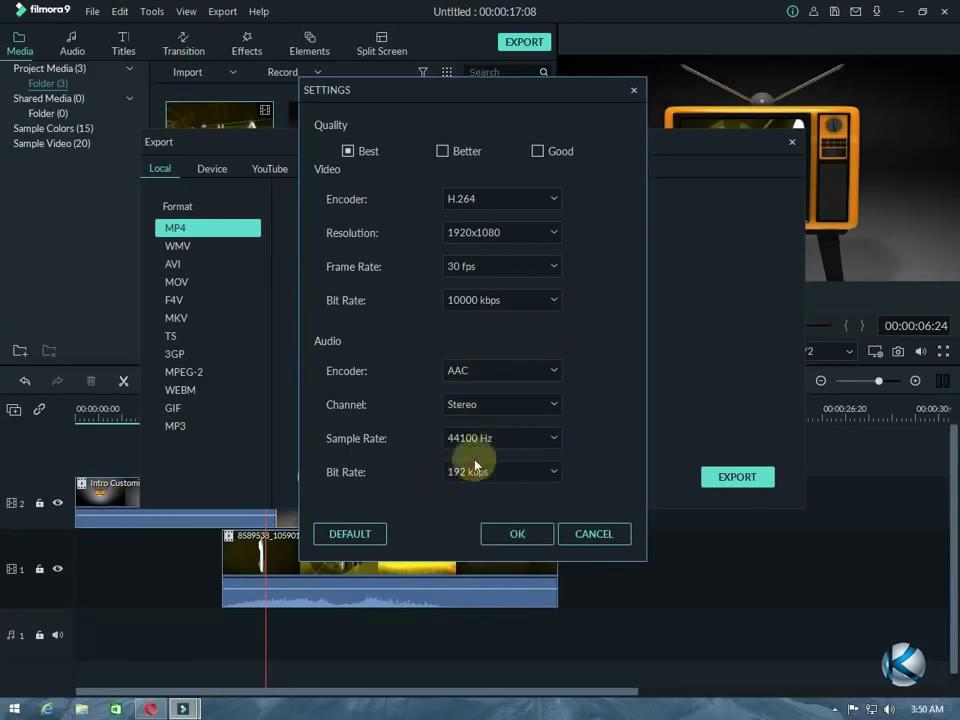
left_click(501, 479)
left_click(503, 506)
left_click(469, 477)
left_click(458, 516)
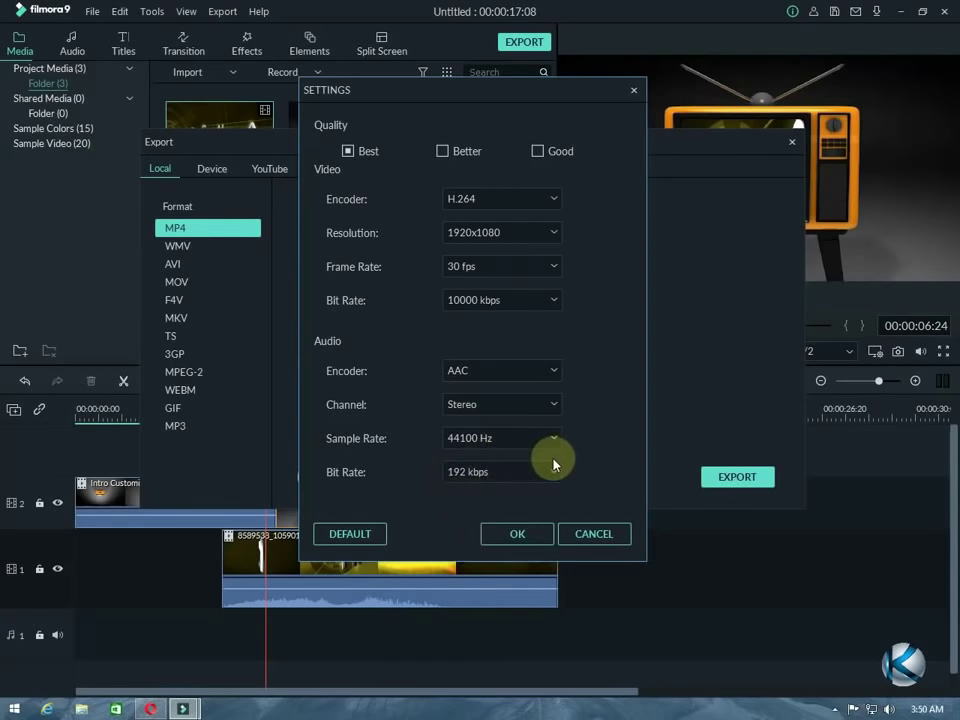
left_click(518, 534)
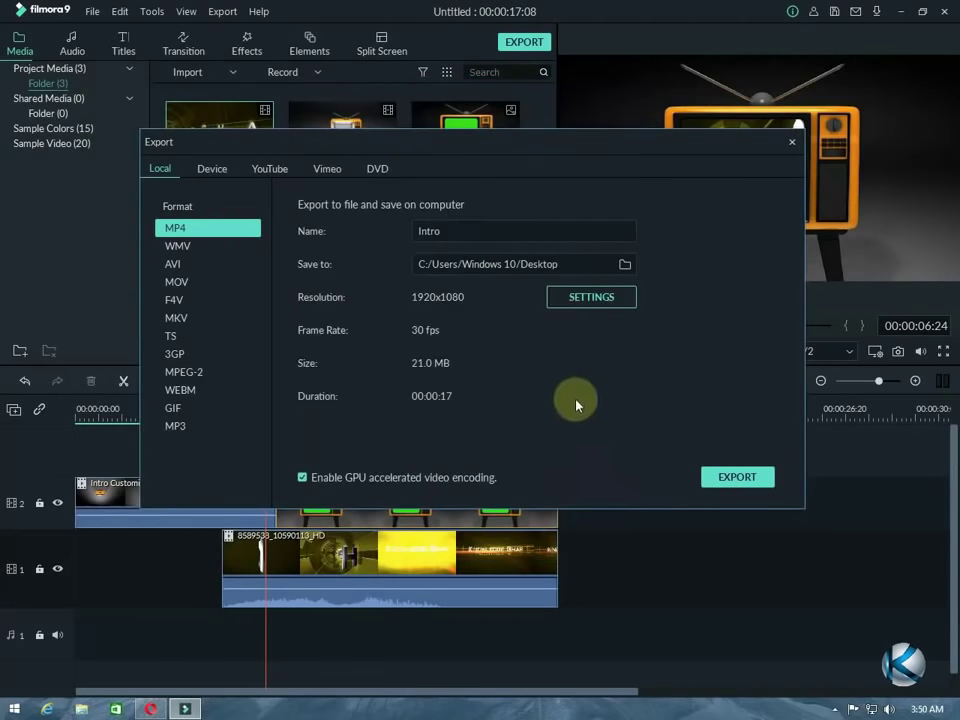
Export the intro as MP4 with GPU accelerated video encoding enabled, and close the export windows once rendering is done.
left_click(303, 478)
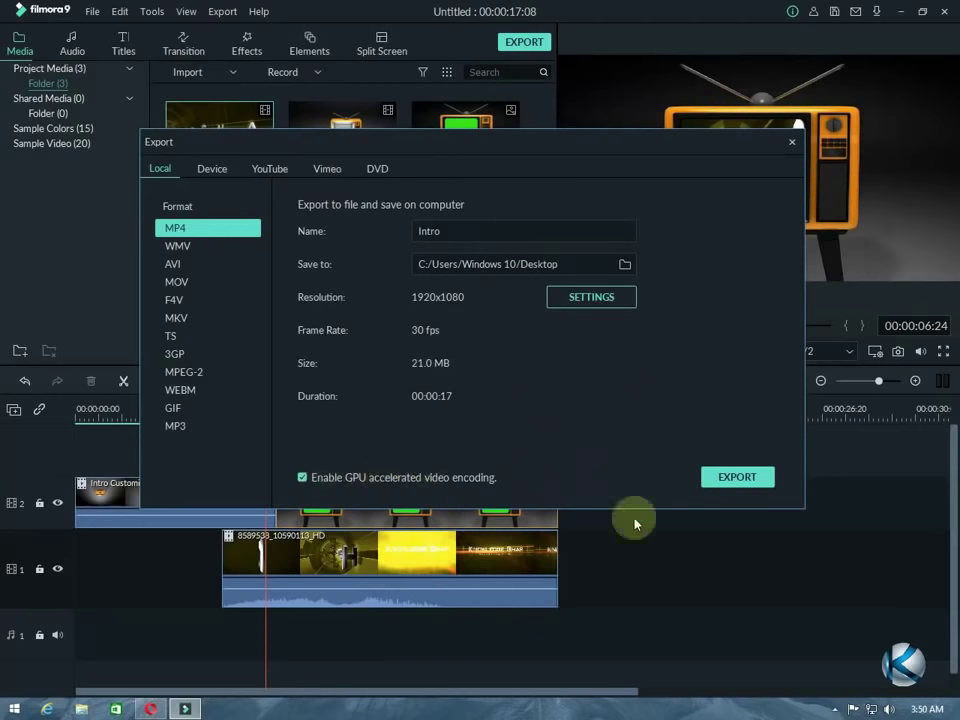
left_click(722, 484)
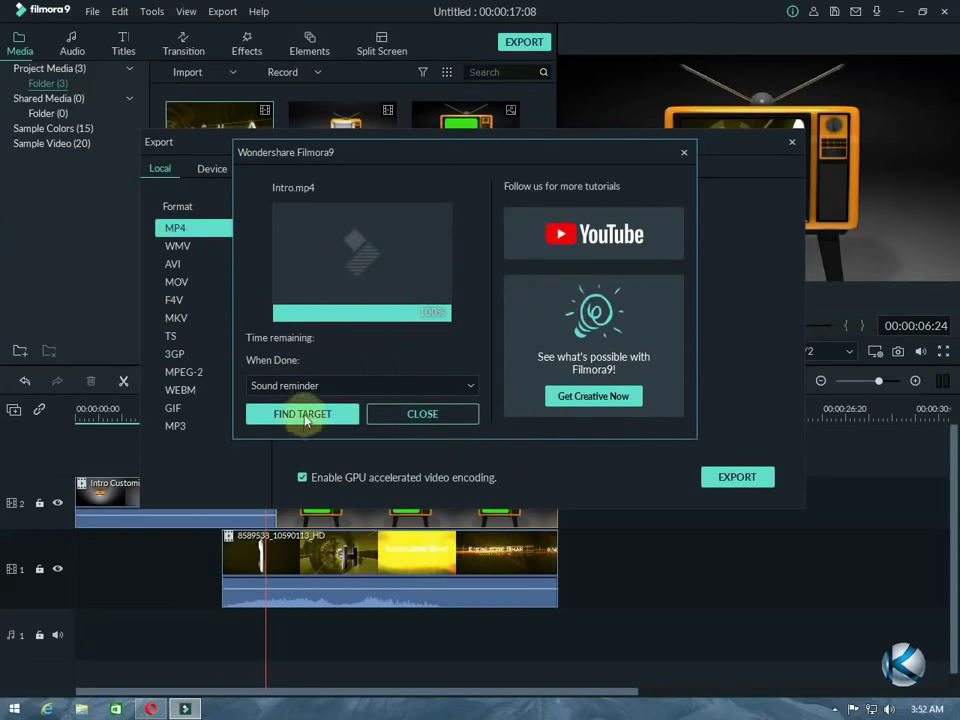
left_click(454, 424)
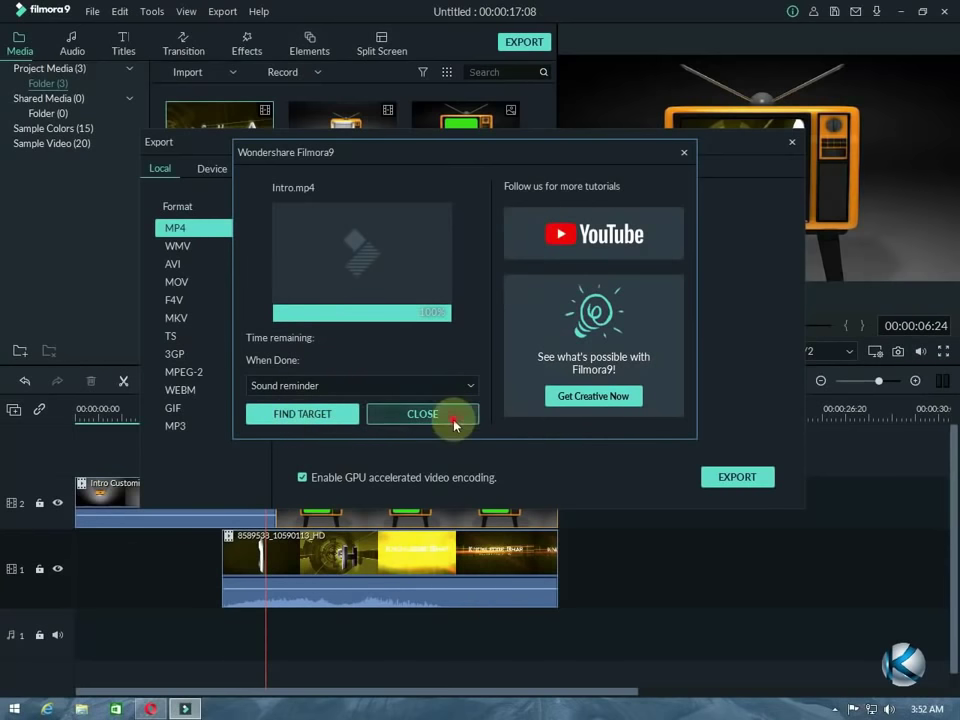
left_click(794, 146)
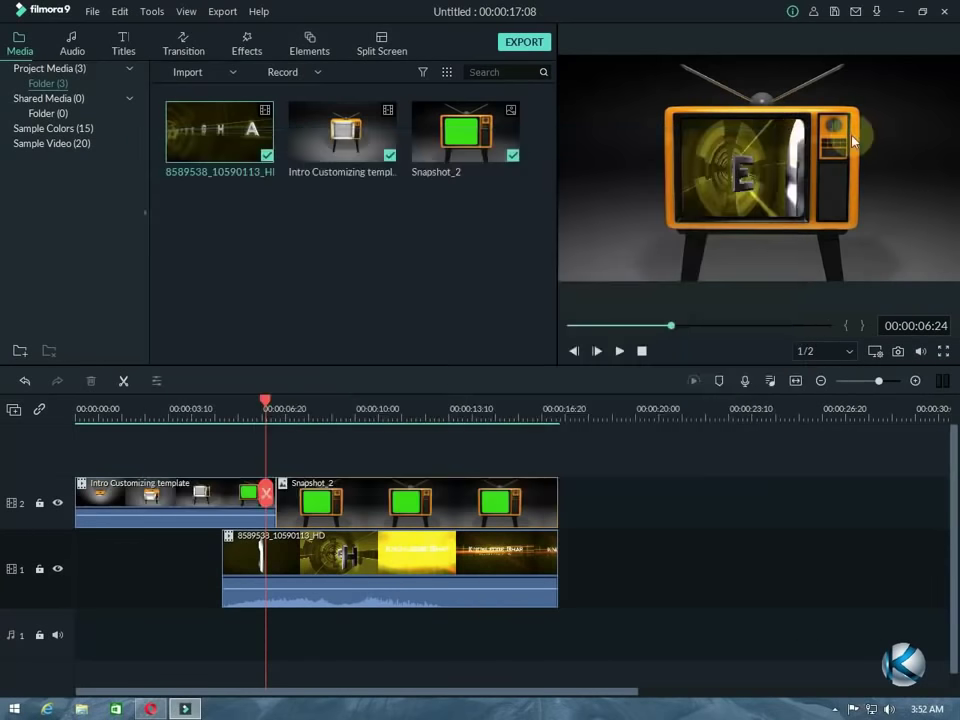
Minimize the editor to the desktop, play the exported Intro video in VLC media player, and close the player.
left_click(902, 20)
right_click(611, 279)
left_click(621, 322)
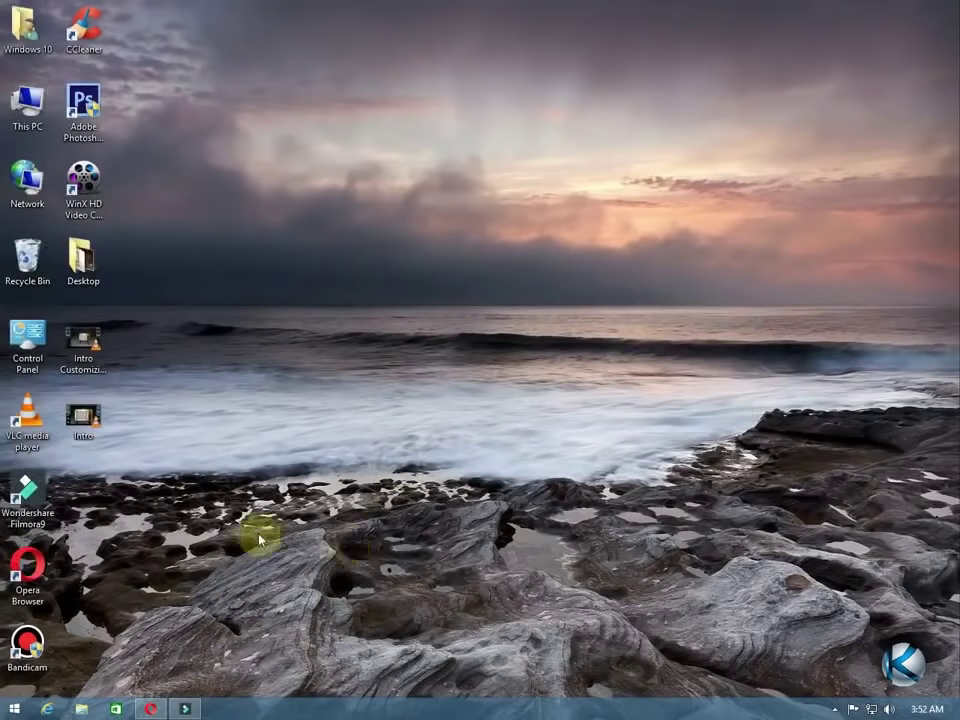
left_click(262, 446)
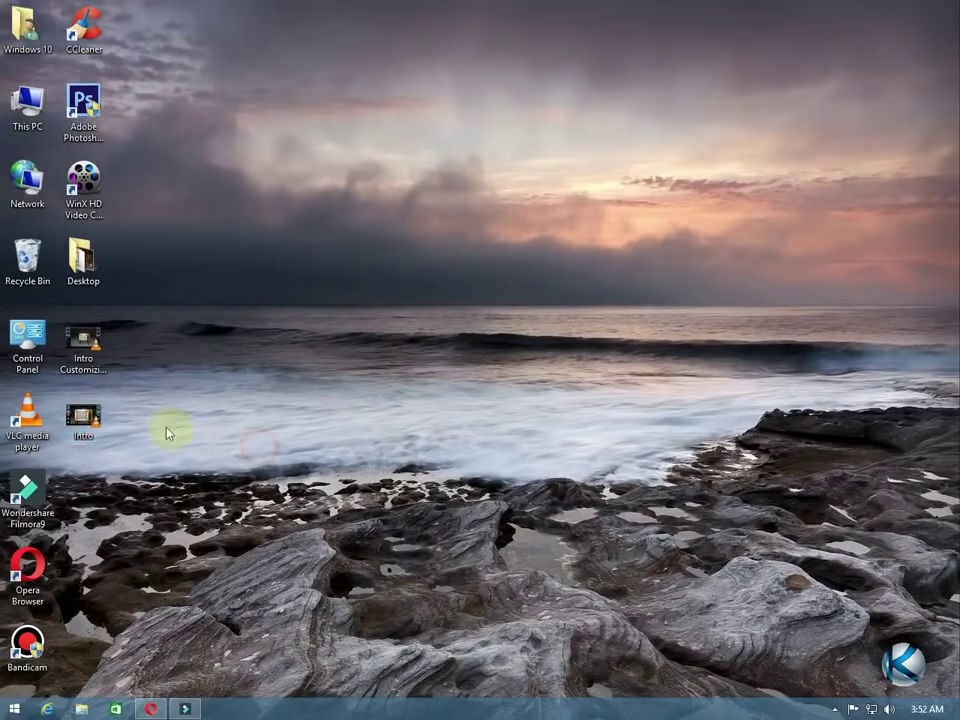
left_click(86, 426)
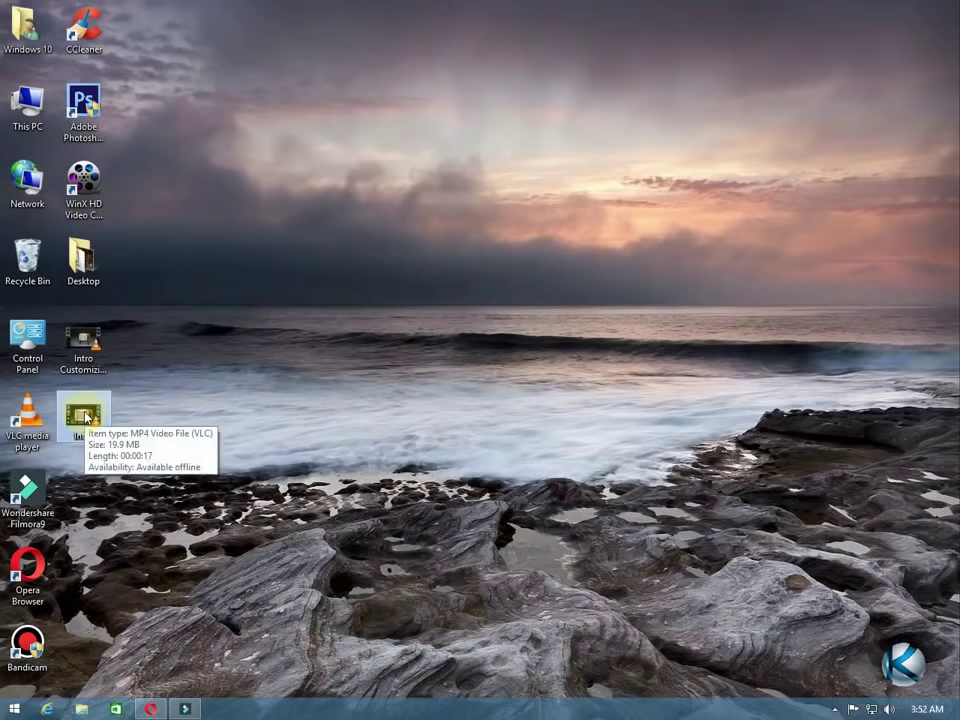
double_click(85, 414)
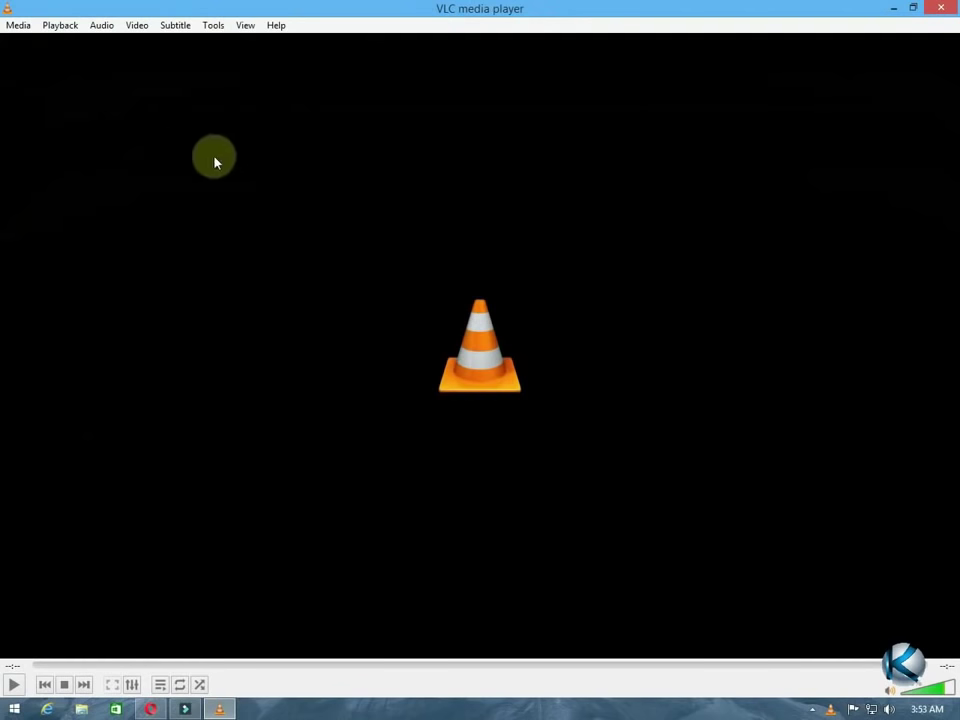
left_click(940, 8)
right_click(544, 337)
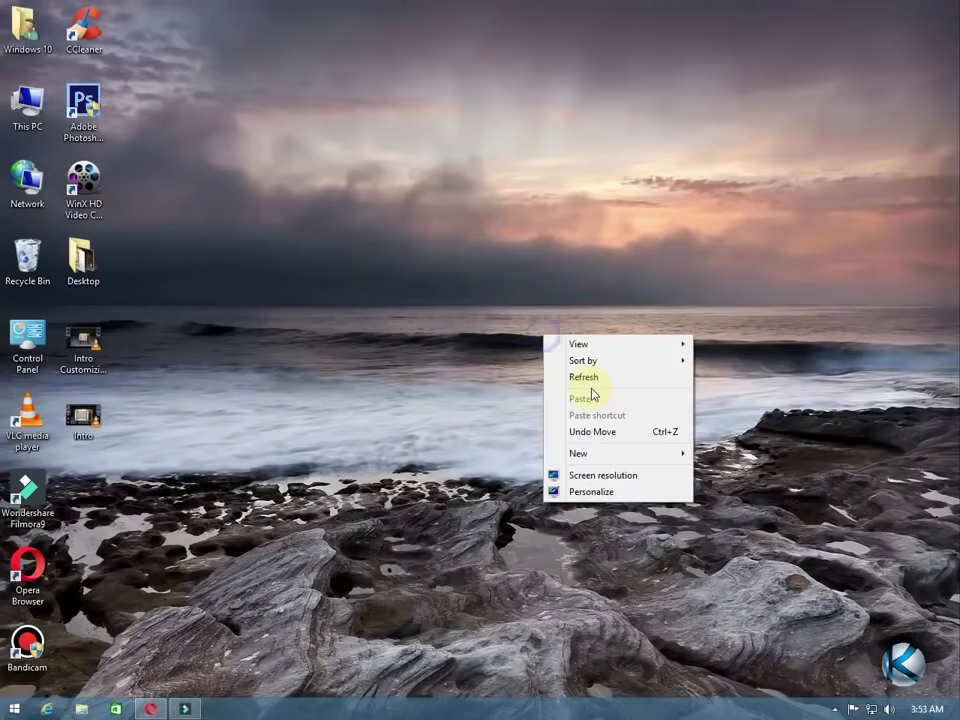
left_click(583, 377)
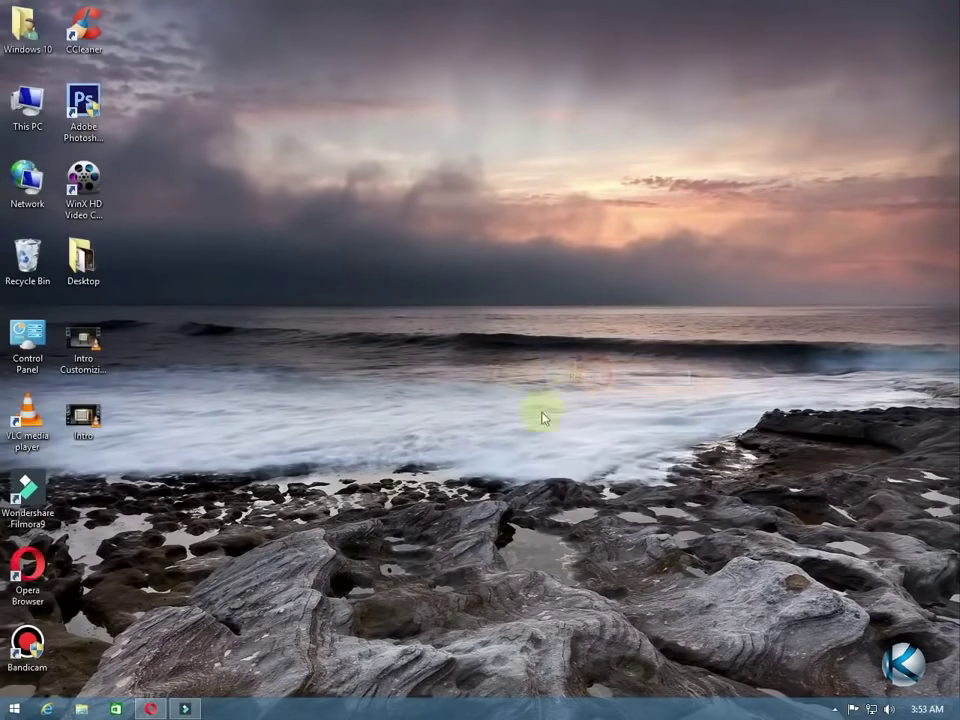
right_click(456, 421)
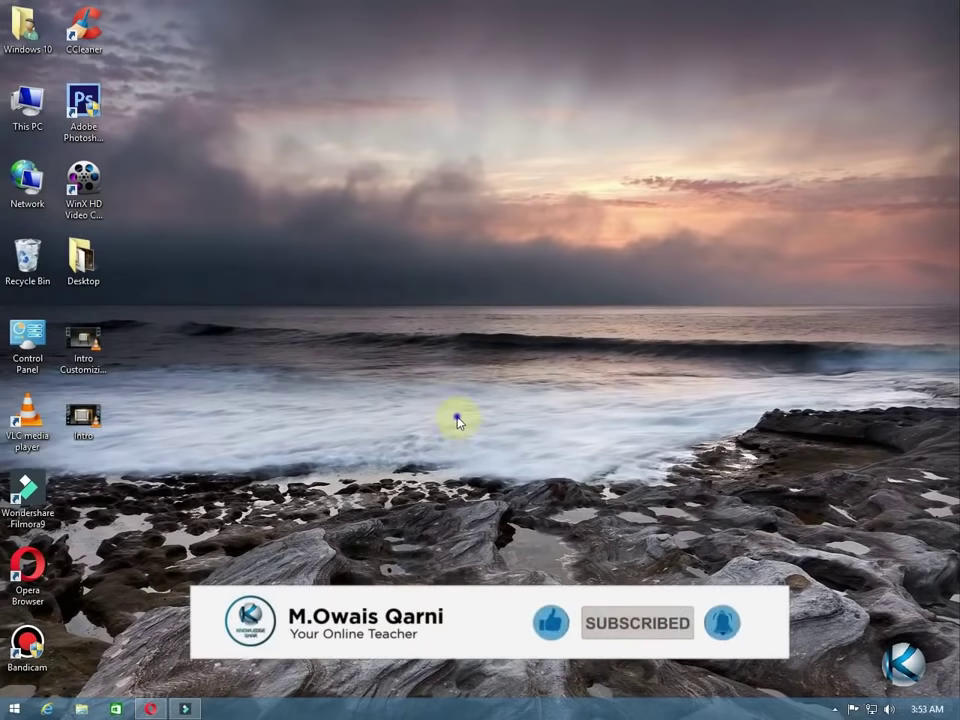
left_click(488, 462)
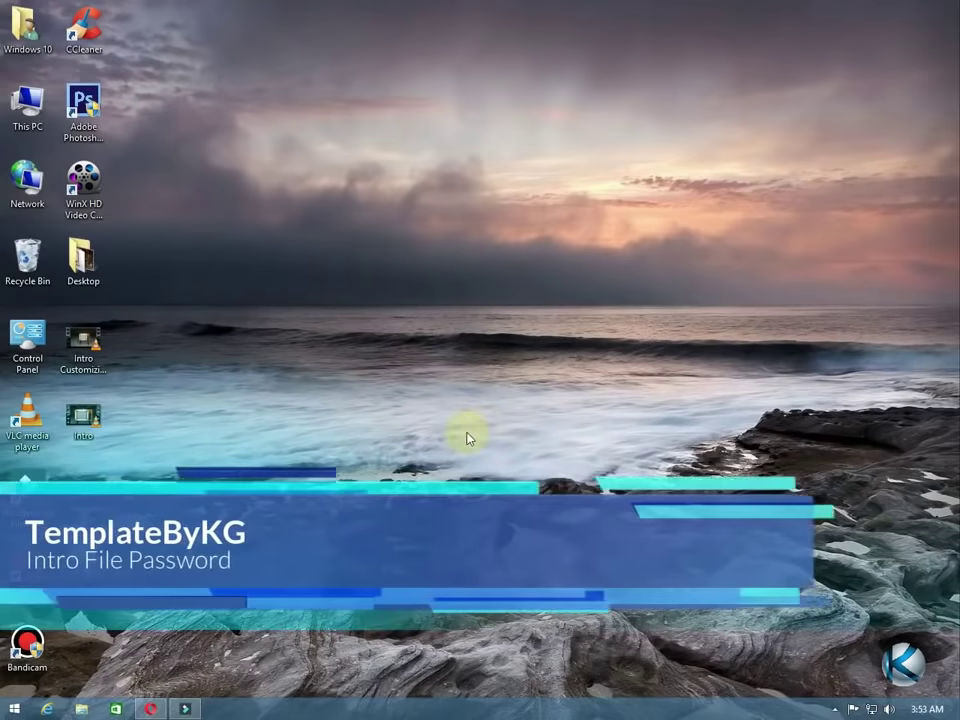
right_click(313, 408)
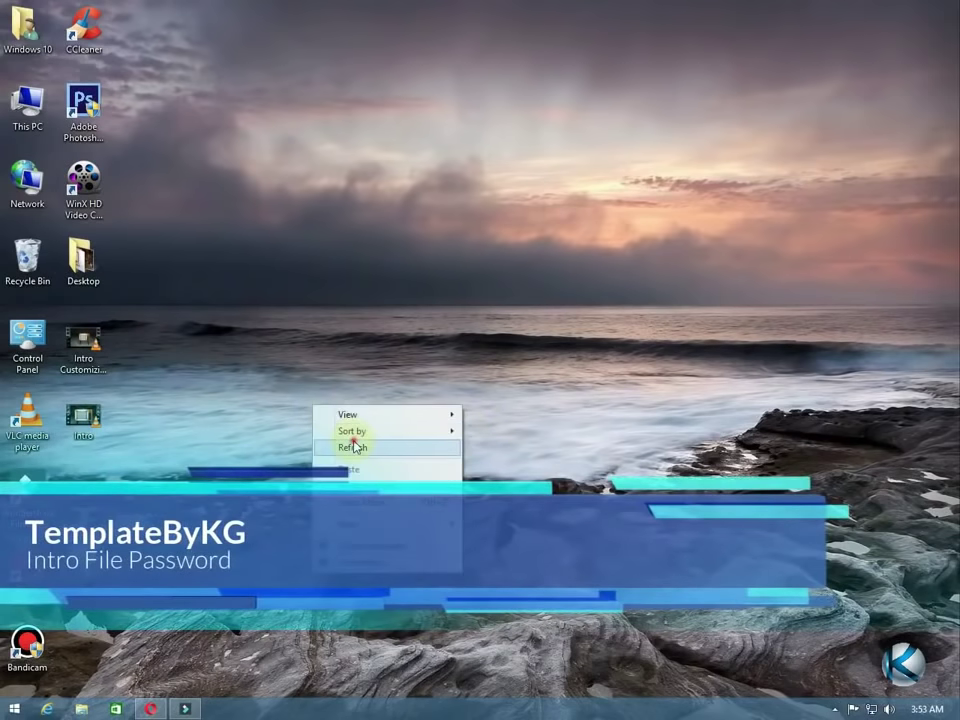
left_click(350, 445)
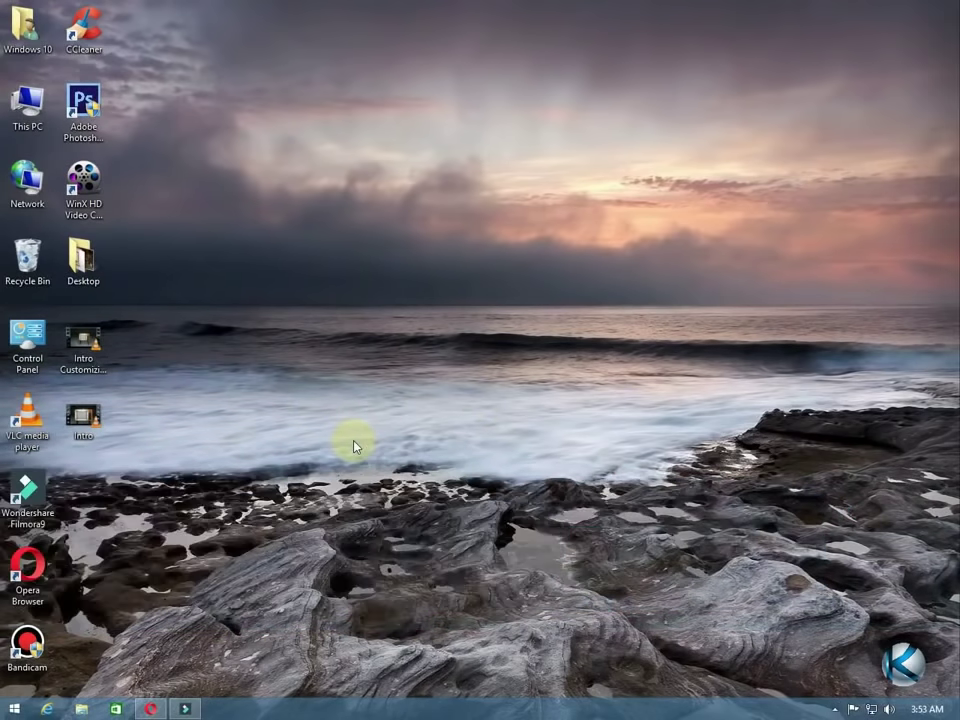